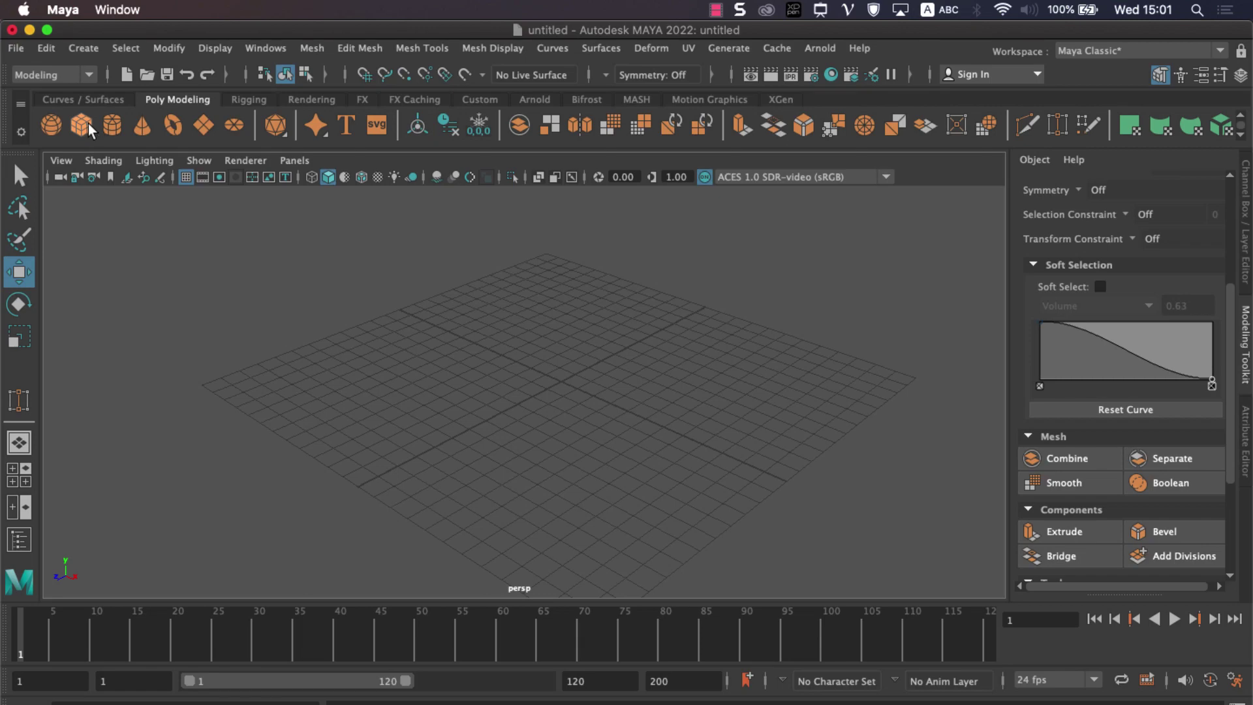
Step: Create a polygon cube and scale it into a long, flat, wide slab
{"action": "left_click", "coordinate": [88, 128]}
{"action": "scroll", "coordinate": [566, 447], "scroll_direction": "up", "scroll_amount": 3}
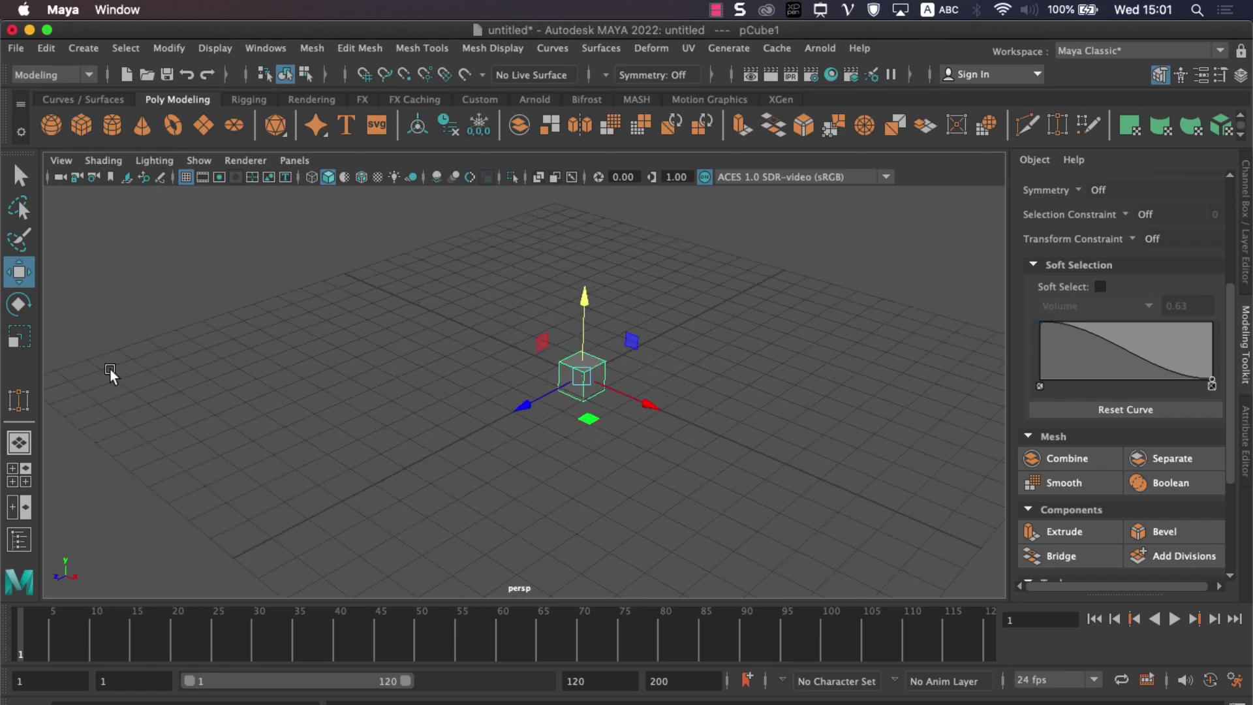
{"action": "left_click", "coordinate": [19, 336]}
{"action": "left_click_drag", "start_coordinate": [637, 404], "coordinate": [990, 542]}
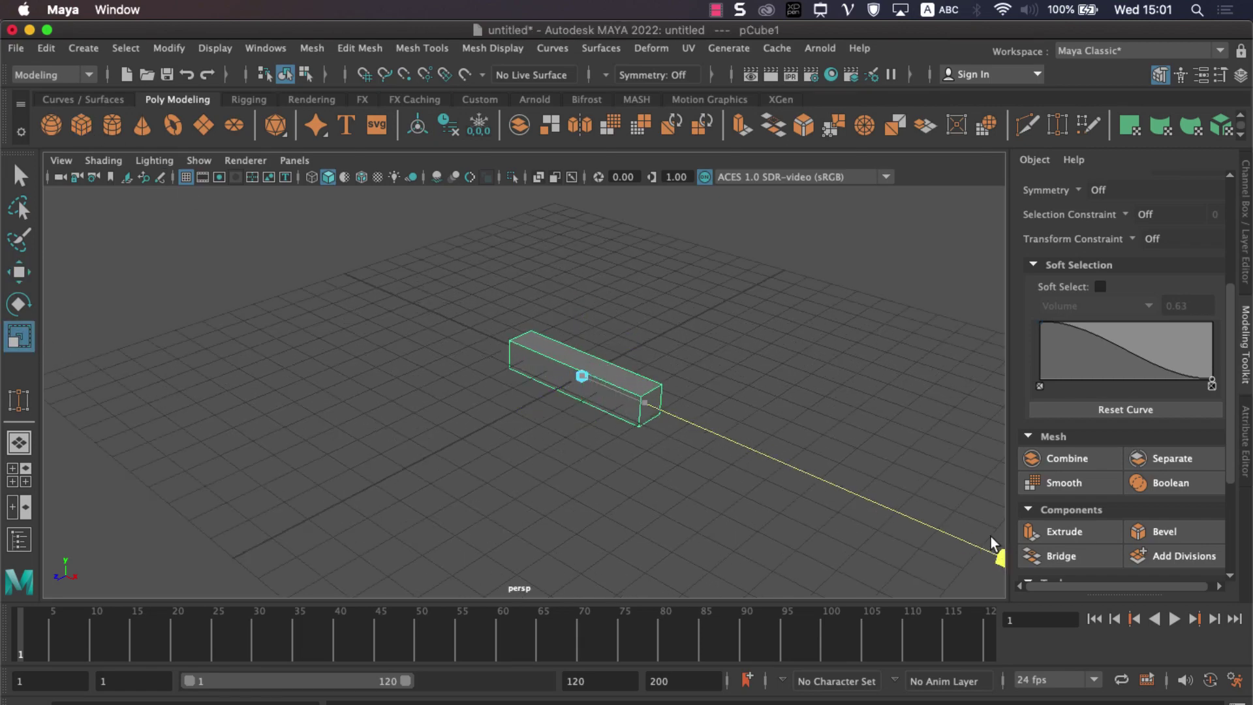
{"action": "left_click_drag", "start_coordinate": [524, 414], "coordinate": [423, 459]}
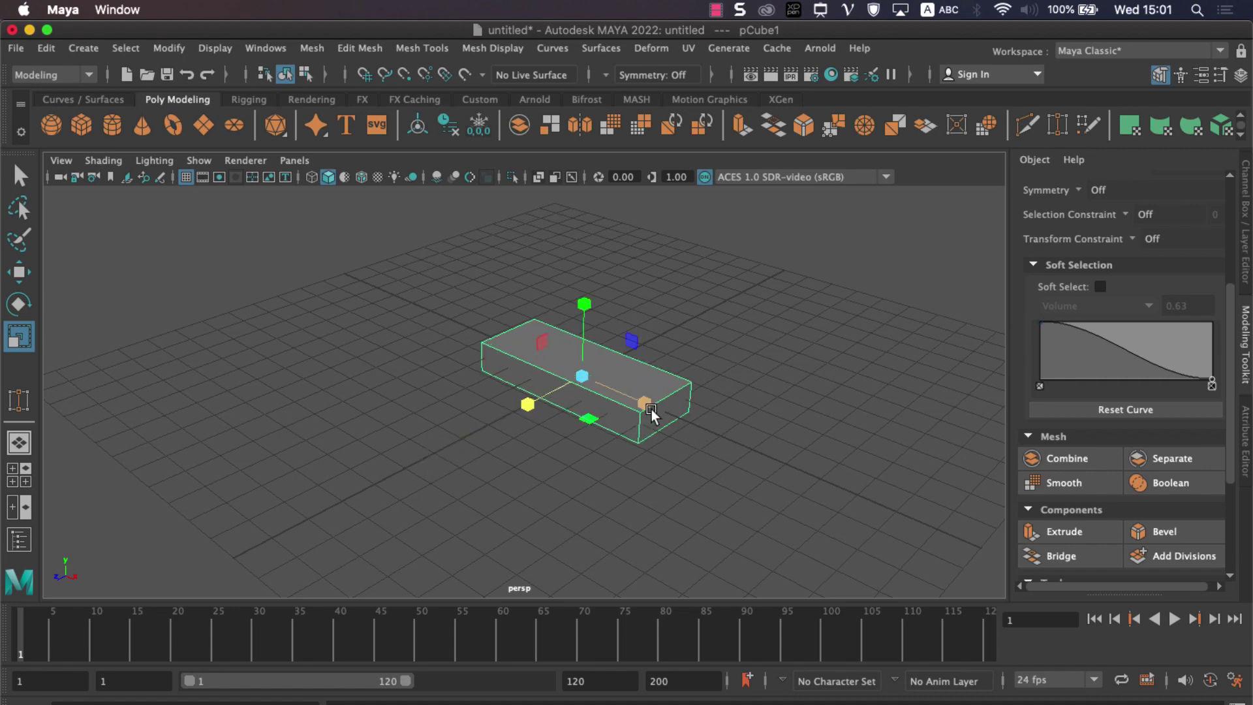
{"action": "left_click_drag", "start_coordinate": [652, 409], "coordinate": [805, 499]}
{"action": "mouse_move", "coordinate": [537, 412]}
{"action": "left_mouse_down"}
{"action": "mouse_move", "coordinate": [412, 477]}
{"action": "mouse_move", "coordinate": [644, 401]}
{"action": "left_mouse_up"}
Step: Switch to Edge mode and marquee-select the slab's long edges
{"action": "key", "text": "w"}
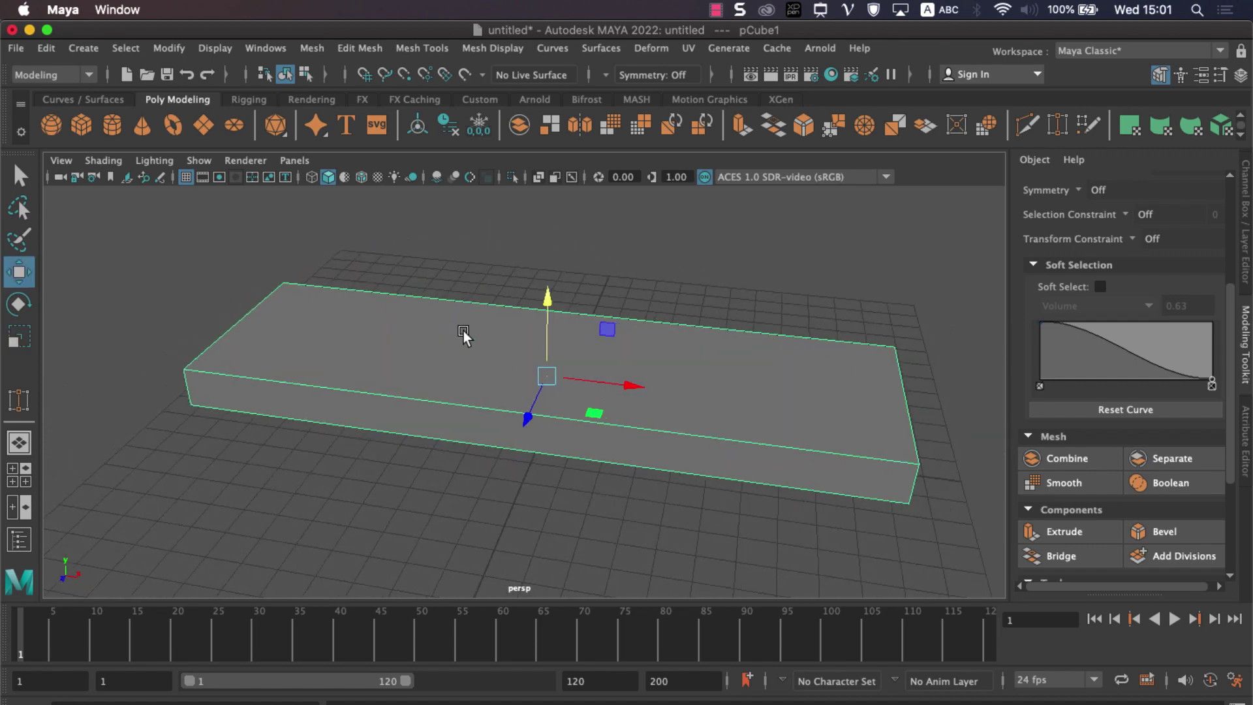
{"action": "right_click_drag", "start_coordinate": [463, 335], "coordinate": [456, 238]}
{"action": "left_click_drag", "start_coordinate": [443, 238], "coordinate": [505, 489]}
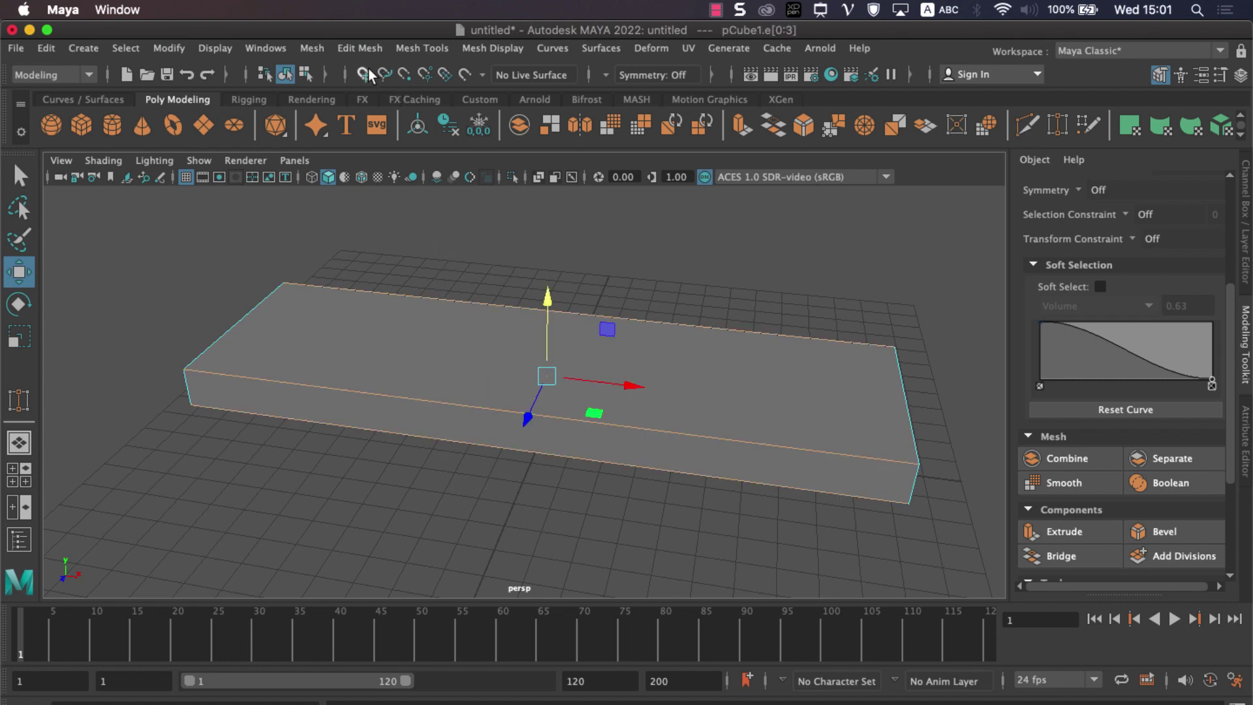
Step: Add two edge loops near each end using Connect with 2 segments and pinch 1.69
{"action": "left_click", "coordinate": [419, 49]}
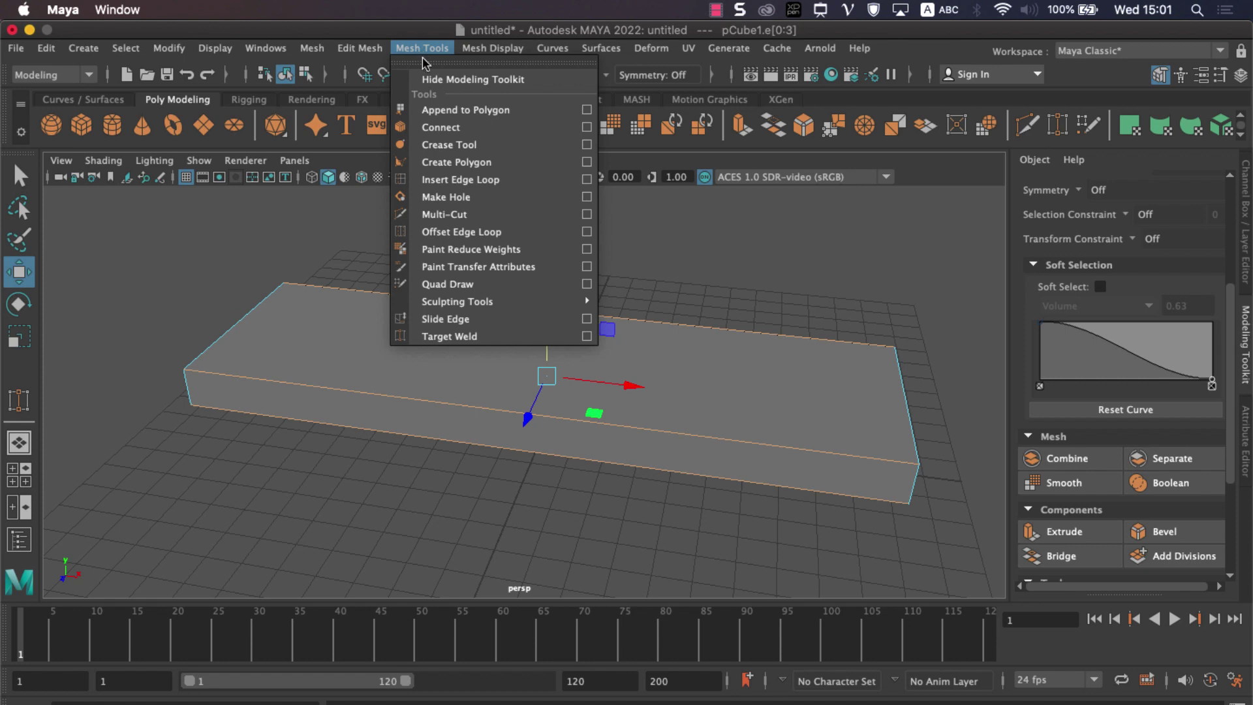
{"action": "left_click", "coordinate": [587, 128]}
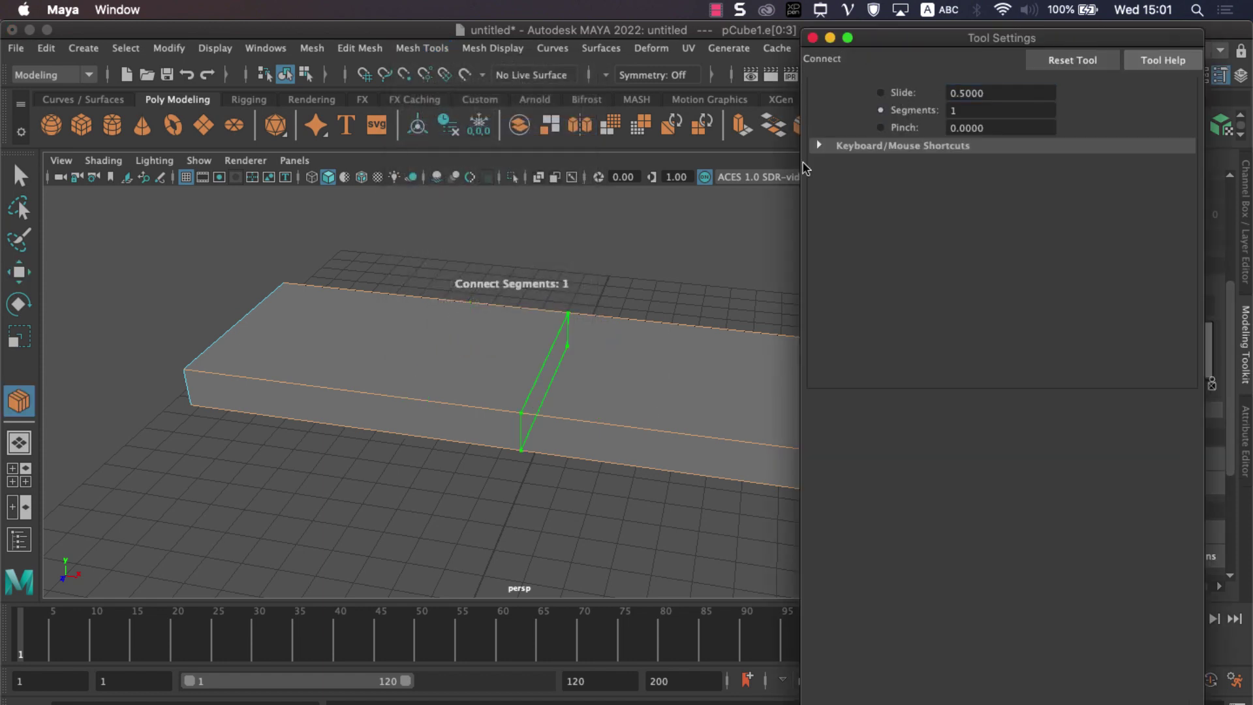
{"action": "middle_click_drag", "start_coordinate": [652, 259], "coordinate": [809, 46], "text": "ctrl"}
{"action": "left_click", "coordinate": [898, 128]}
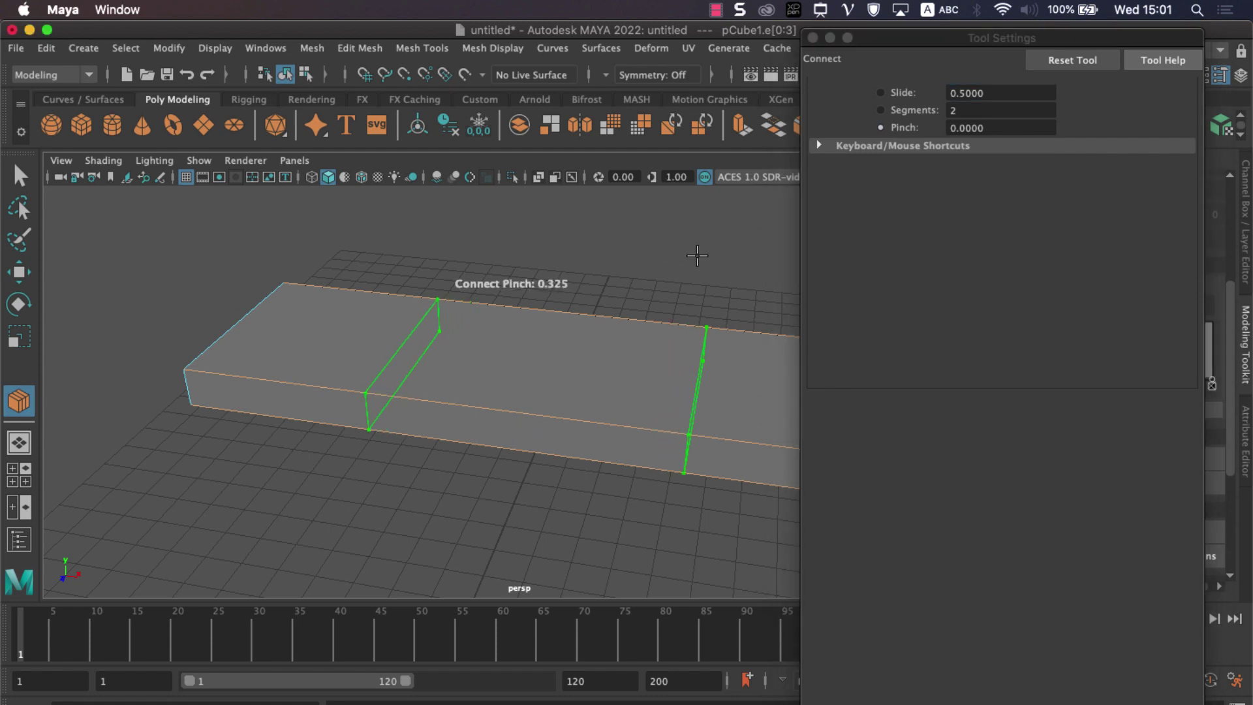
{"action": "left_click", "coordinate": [813, 37]}
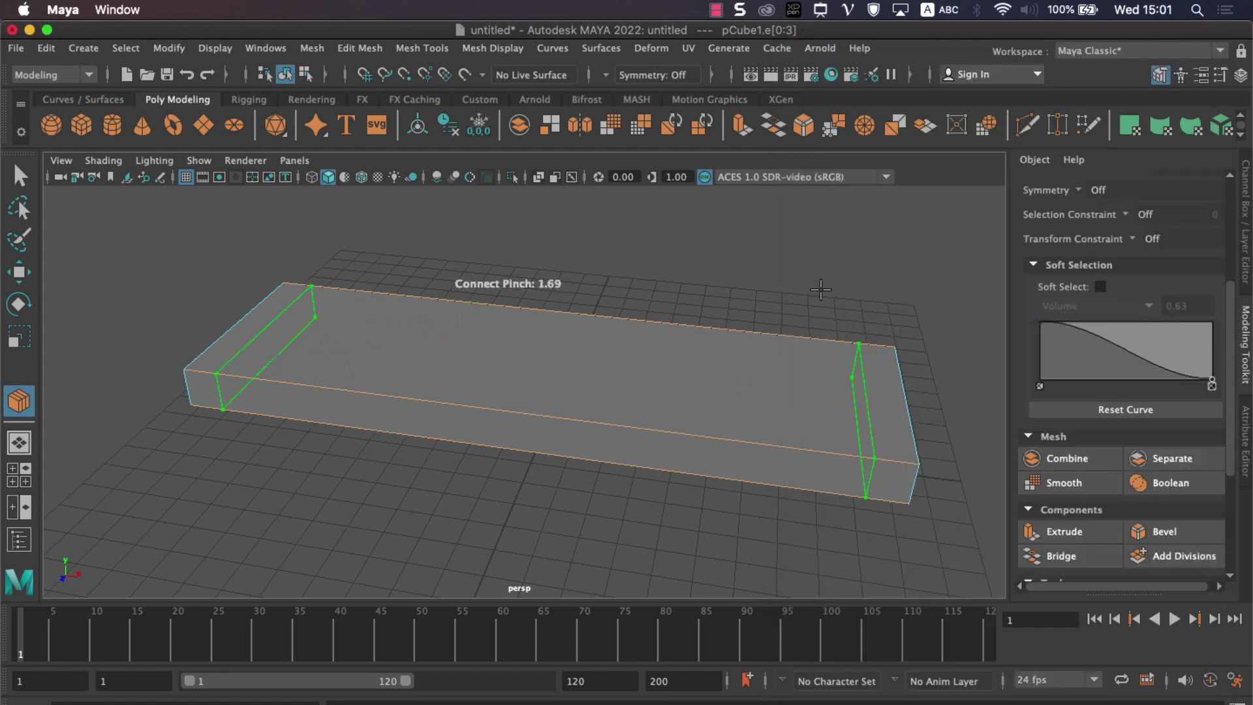
{"action": "key", "text": "w"}
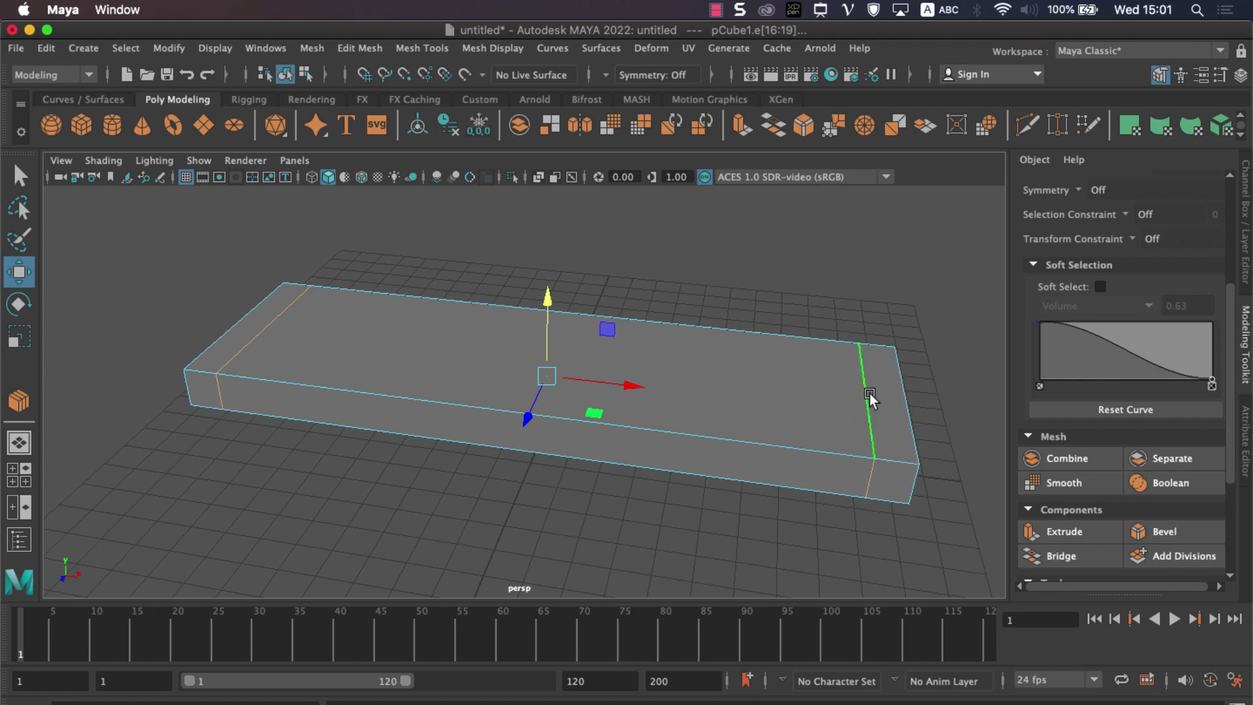
Step: Connect a lengthwise edge loop and slide it toward the back of the box
{"action": "left_click", "coordinate": [869, 393]}
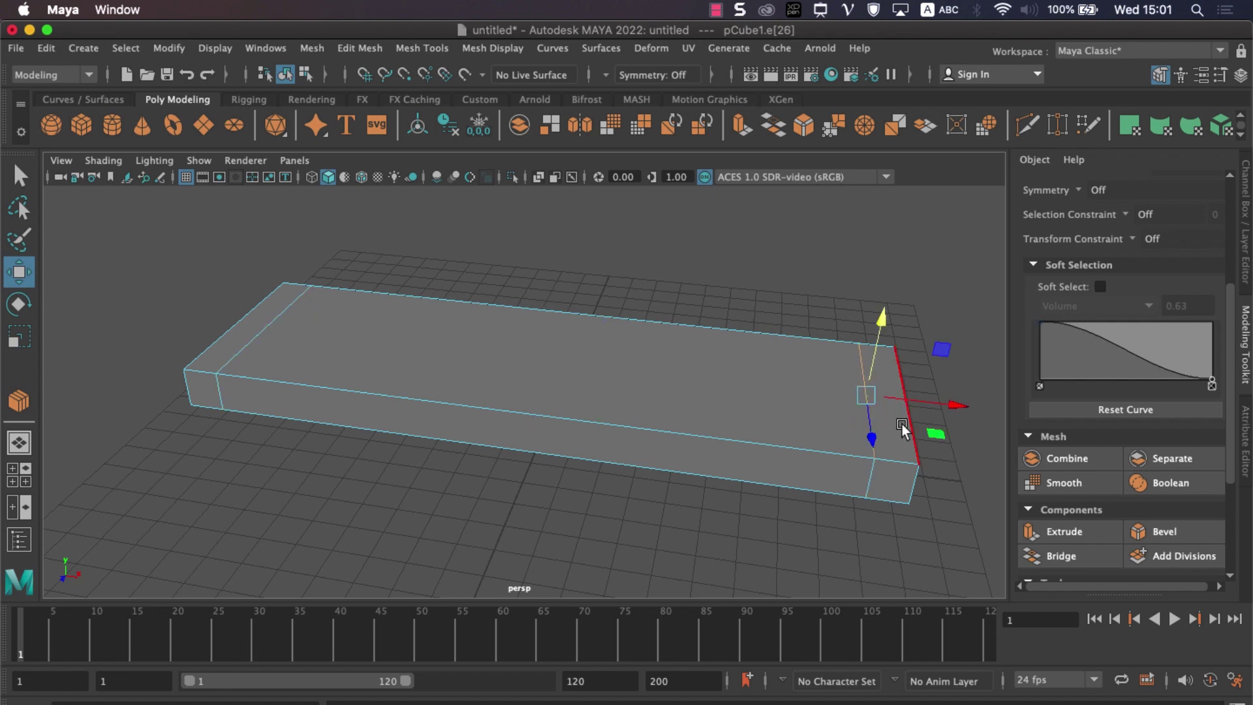
{"action": "double_click", "coordinate": [902, 425]}
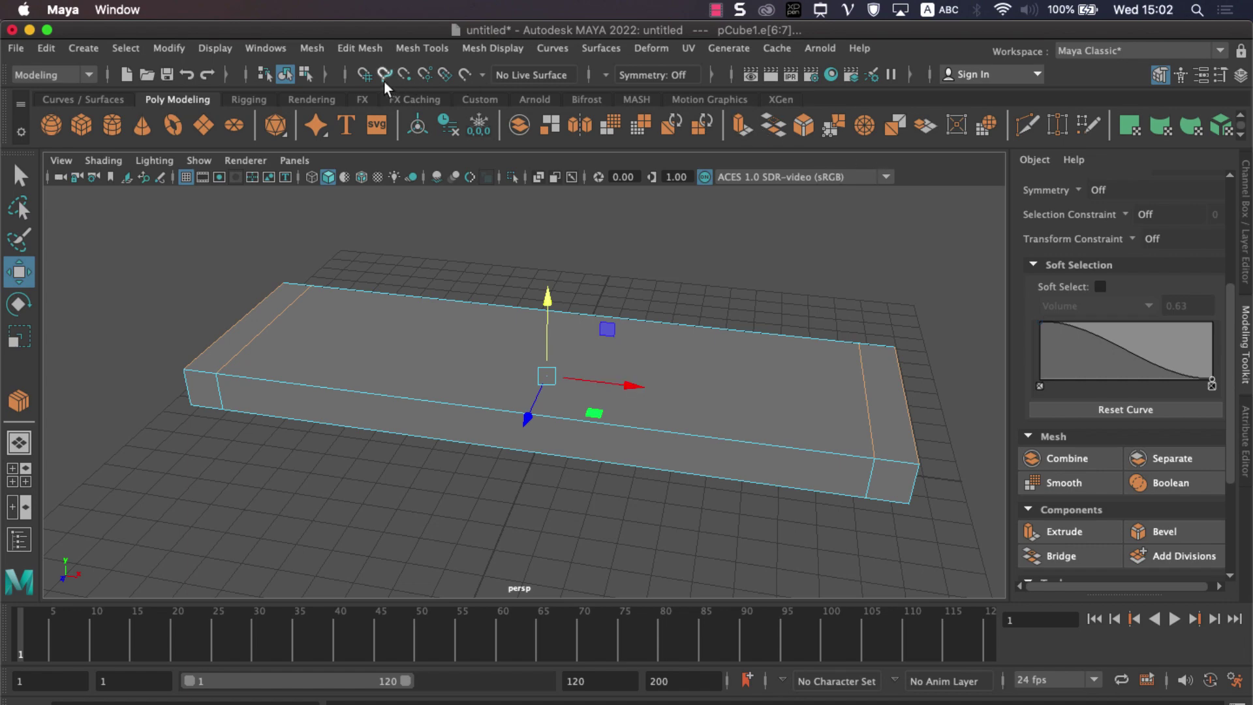
{"action": "left_click", "coordinate": [415, 52]}
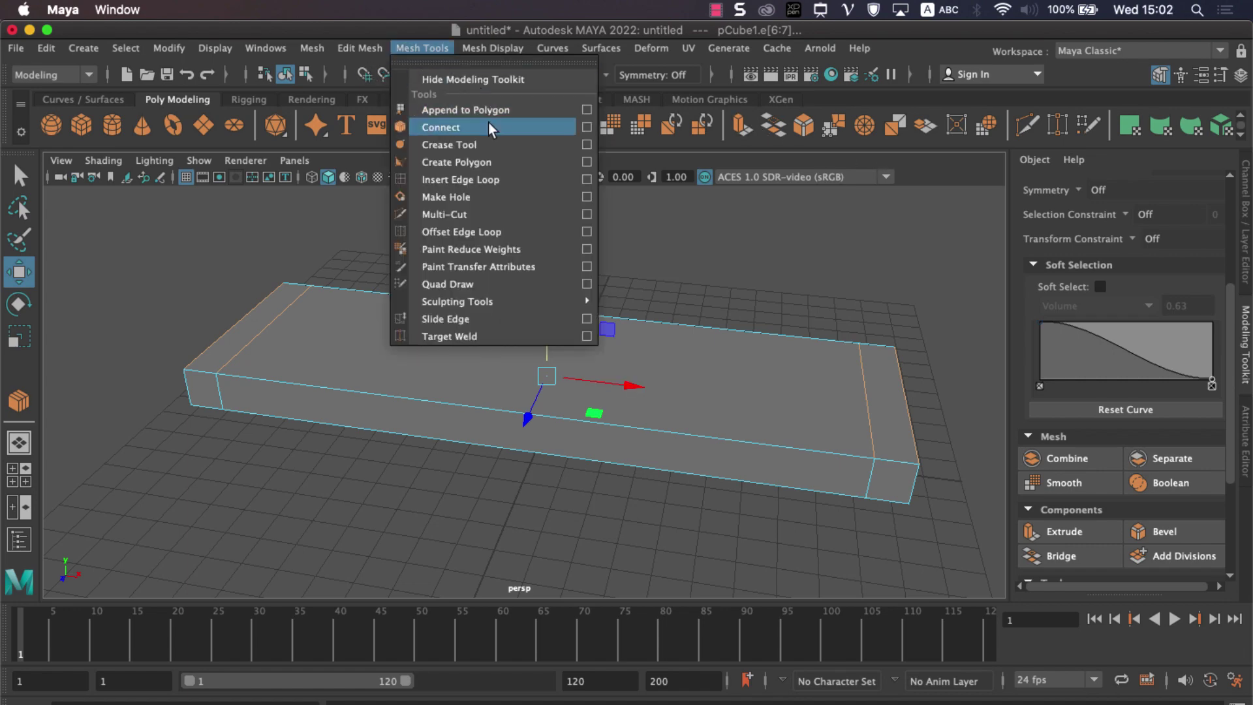
{"action": "left_click", "coordinate": [585, 123]}
{"action": "left_click_drag", "start_coordinate": [425, 417], "coordinate": [374, 472], "text": "alt"}
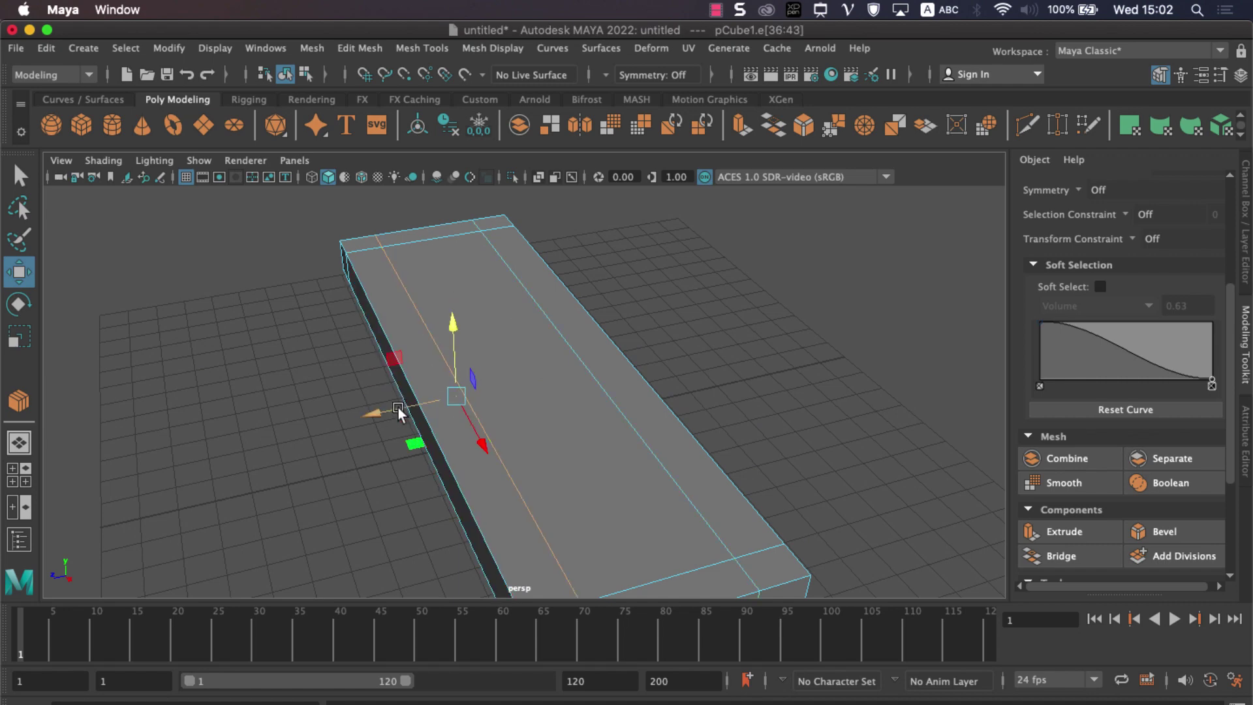
{"action": "left_click_drag", "start_coordinate": [398, 407], "coordinate": [459, 404]}
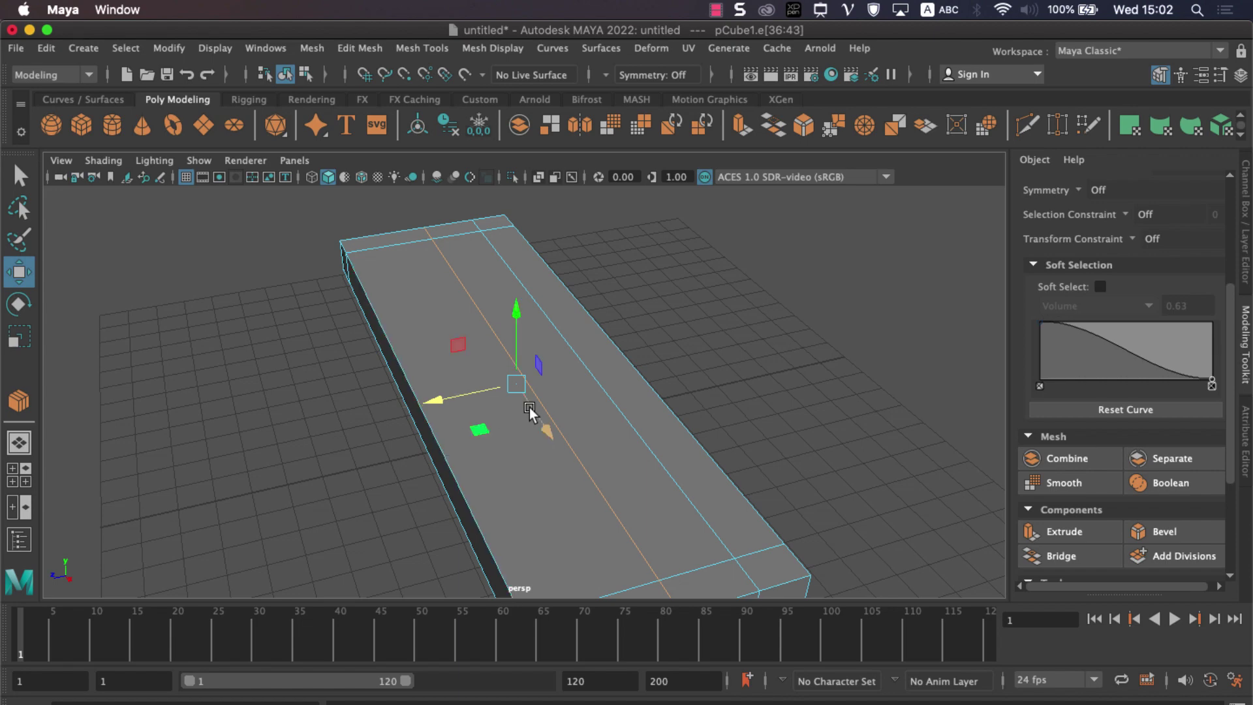
Step: Select another lengthwise edge loop, then switch the box to face selection
{"action": "double_click", "coordinate": [598, 397]}
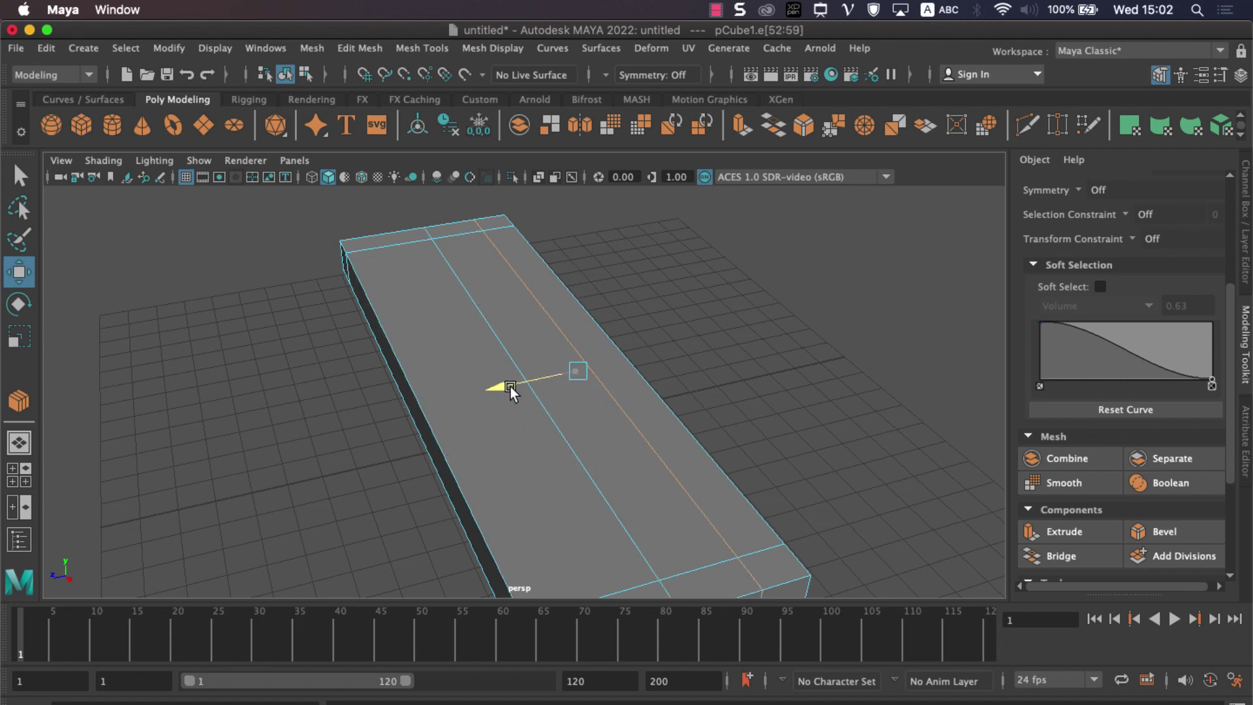
{"action": "scroll", "coordinate": [512, 391], "scroll_direction": "down", "scroll_amount": 3}
{"action": "right_click_drag", "start_coordinate": [616, 287], "coordinate": [616, 334]}
Step: Extrude both end strips and the back strip of top faces upward into walls
{"action": "left_click", "coordinate": [552, 515]}
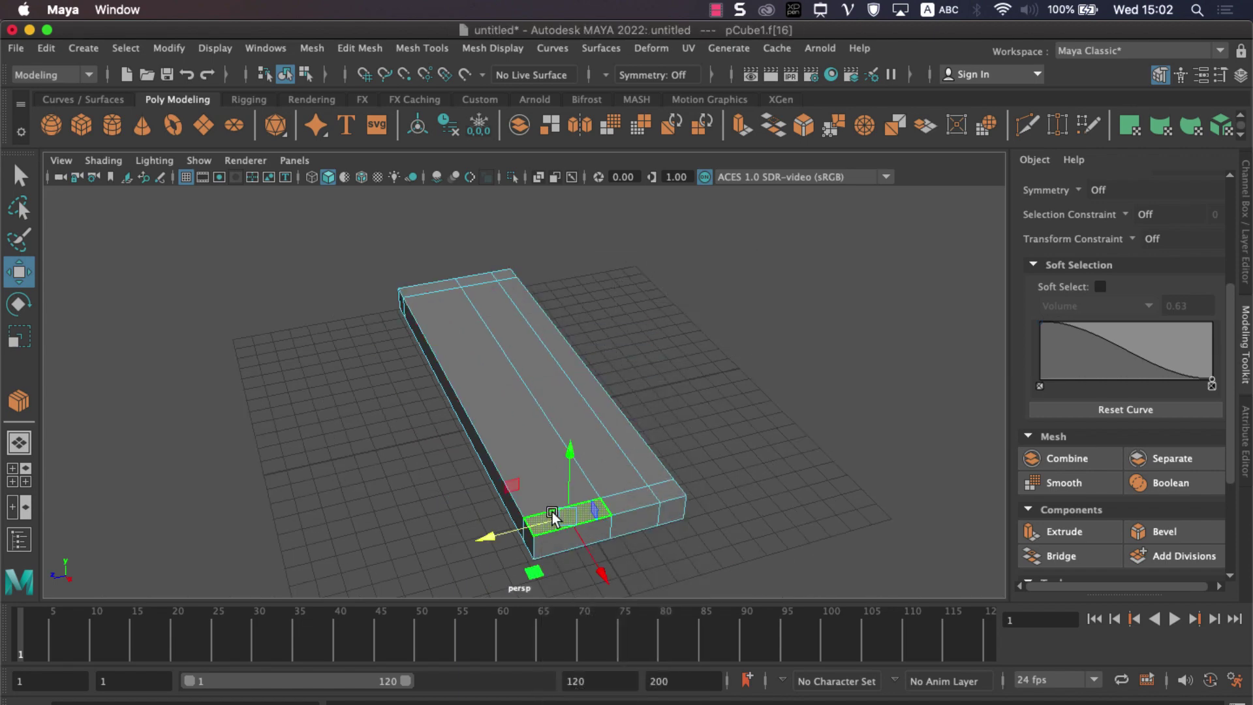
{"action": "double_click", "coordinate": [671, 490]}
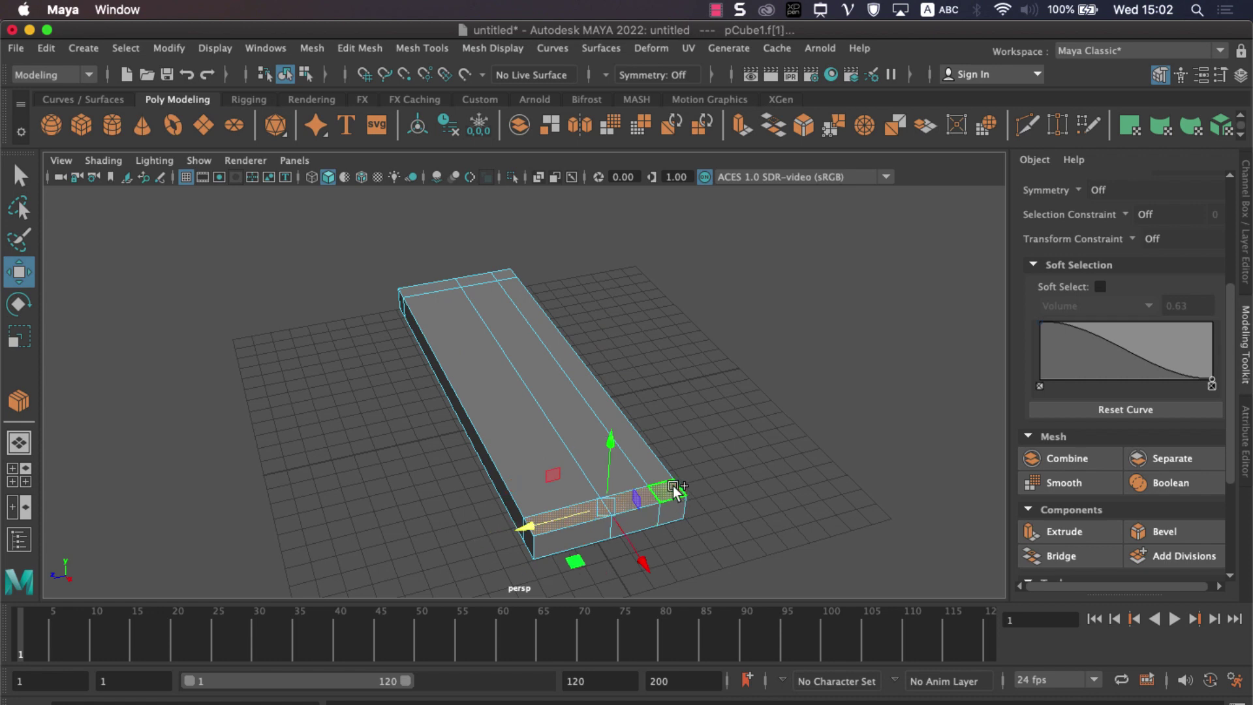
{"action": "double_click", "coordinate": [508, 273], "text": "shift"}
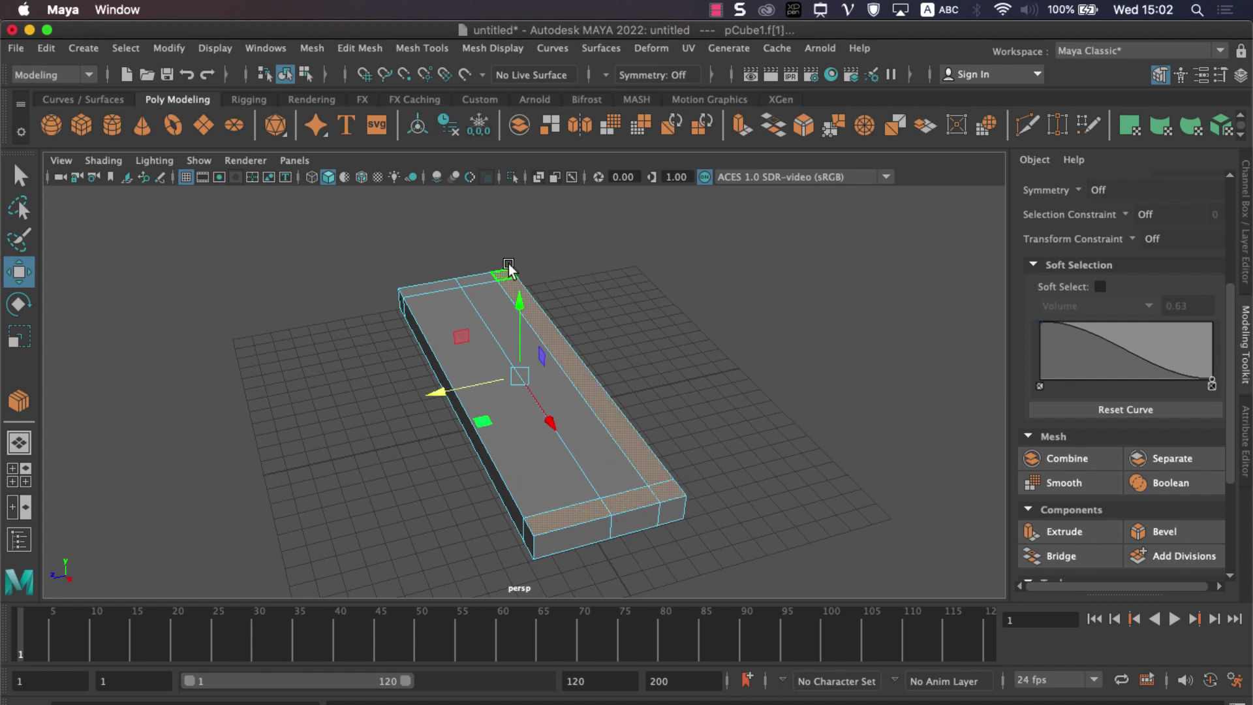
{"action": "double_click", "coordinate": [432, 280], "text": "shift"}
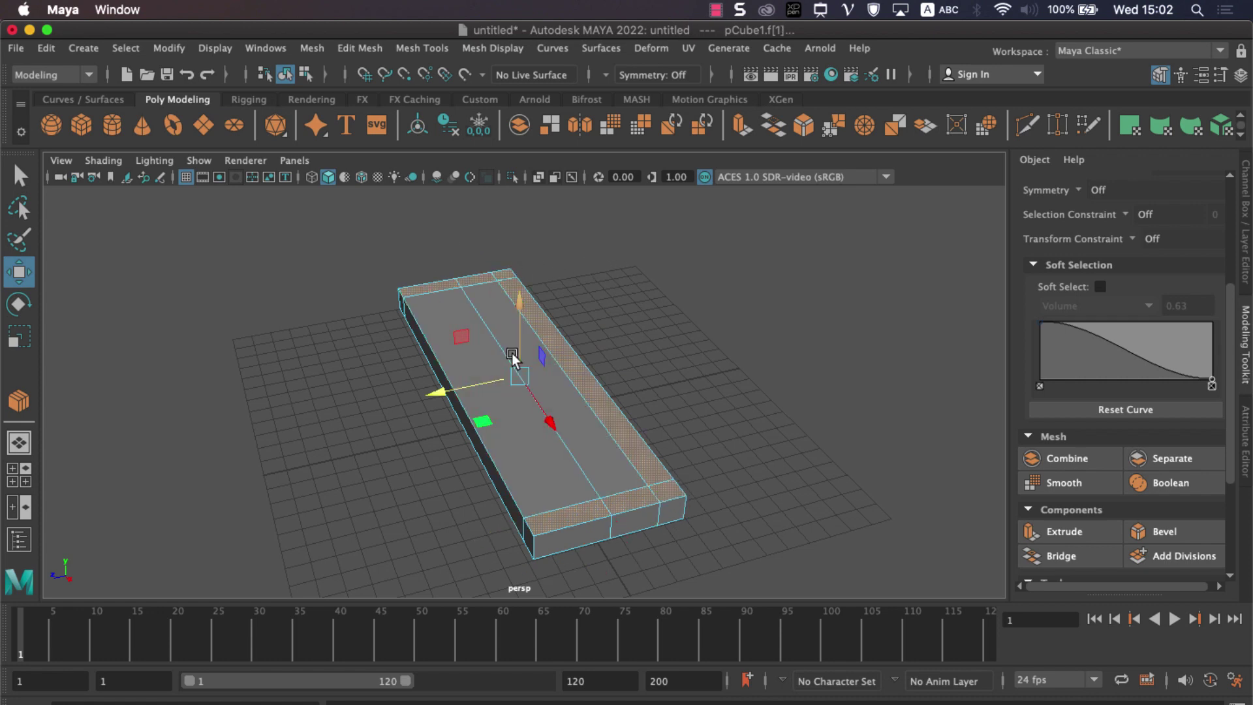
{"action": "left_click_drag", "start_coordinate": [531, 425], "coordinate": [601, 431], "text": "alt"}
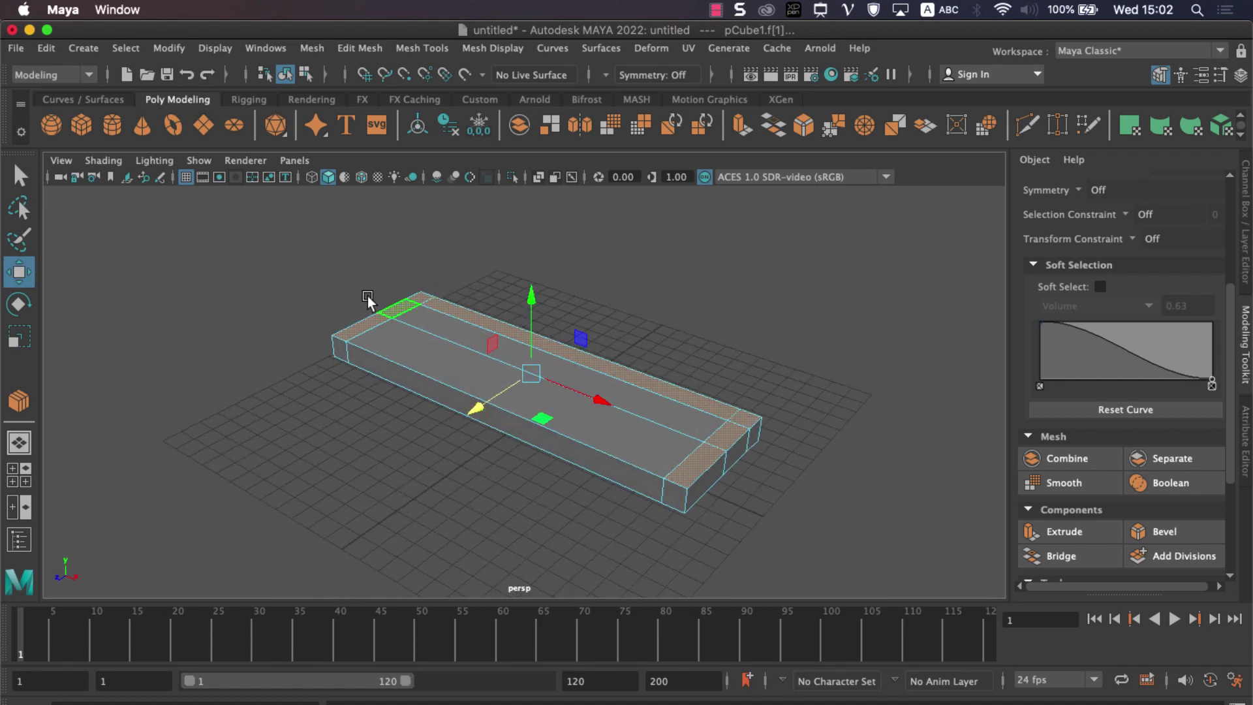
{"action": "key", "text": "ctrl+e"}
{"action": "left_click_drag", "start_coordinate": [526, 297], "coordinate": [523, 243]}
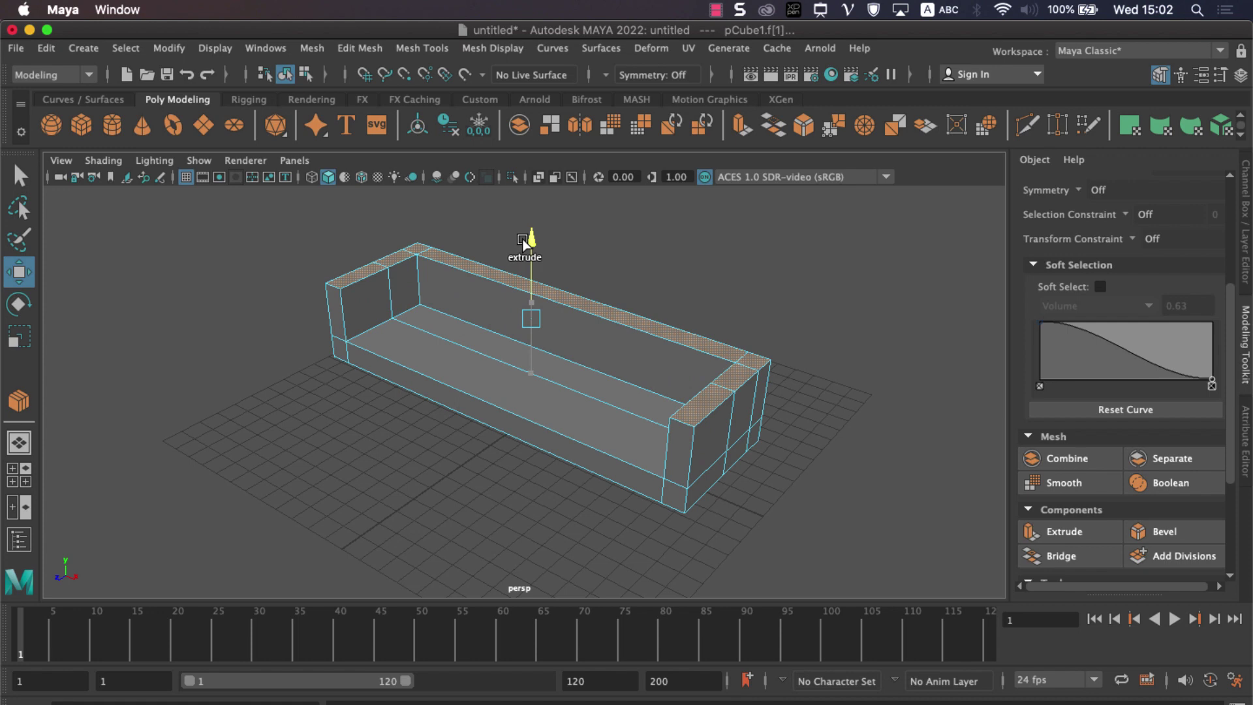
Step: Extrude the selected armrest faces again, then select armrest edges in Edge mode
{"action": "left_click", "coordinate": [672, 399]}
{"action": "left_click", "coordinate": [701, 399]}
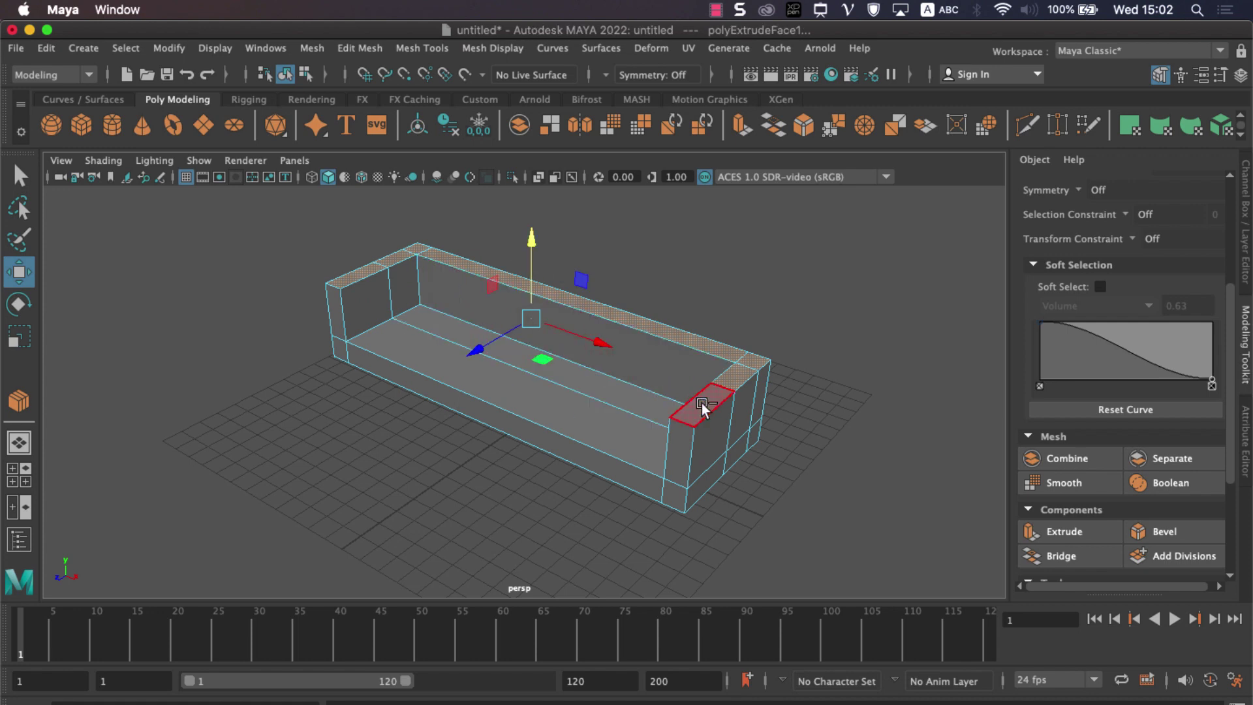
{"action": "left_click", "coordinate": [394, 284]}
{"action": "key", "text": "ctrl+e"}
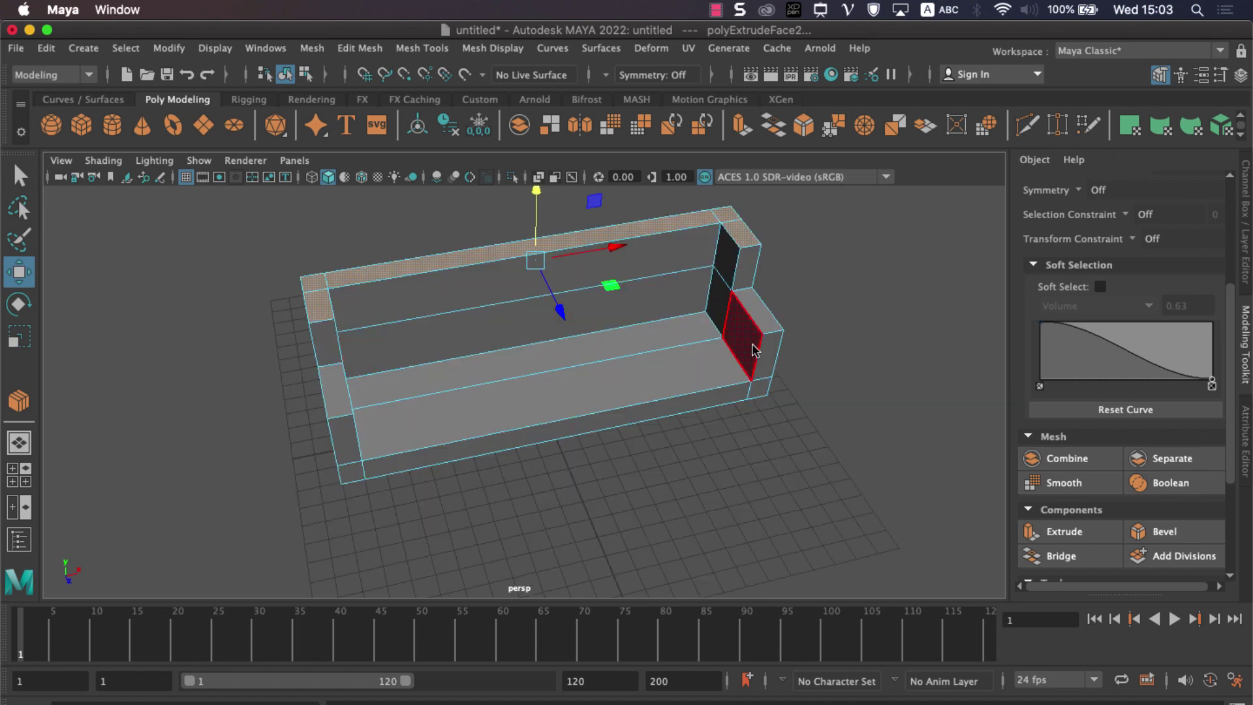
{"action": "mouse_move", "coordinate": [753, 285]}
{"action": "right_mouse_down"}
{"action": "mouse_move", "coordinate": [736, 294]}
{"action": "mouse_move", "coordinate": [748, 268]}
{"action": "right_mouse_up"}
{"action": "left_click", "coordinate": [738, 281]}
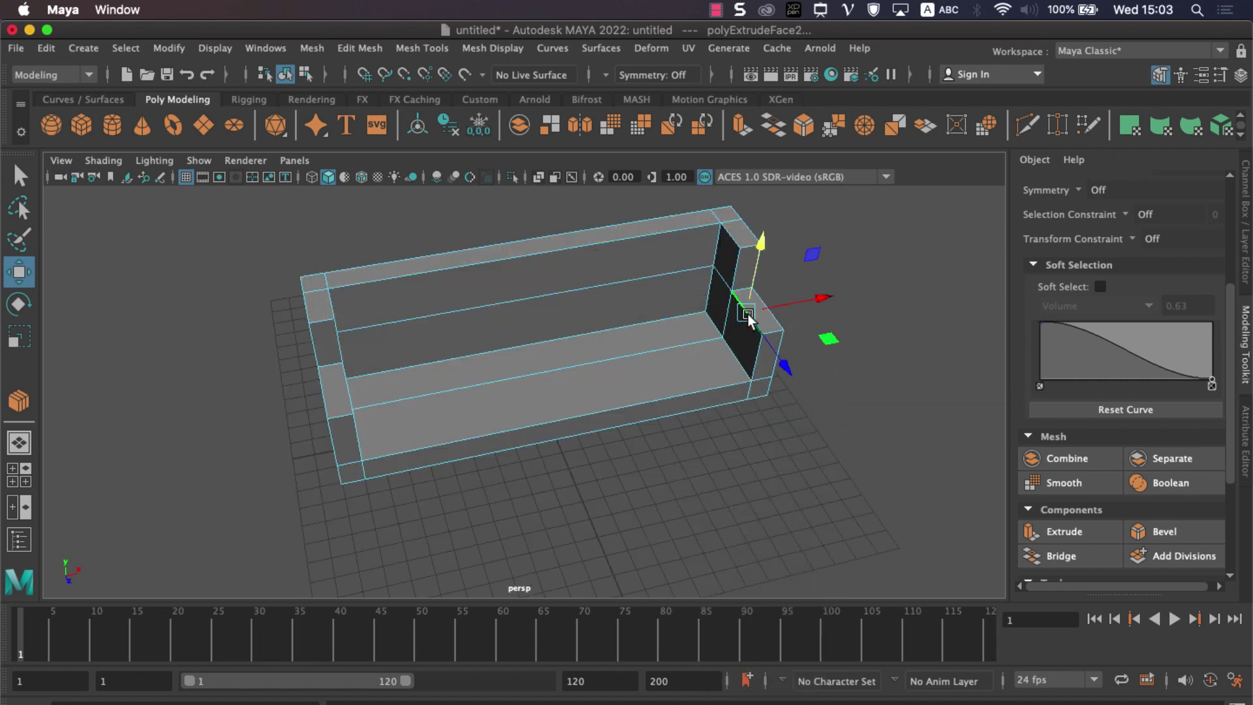
{"action": "left_click", "coordinate": [736, 273], "text": "shift"}
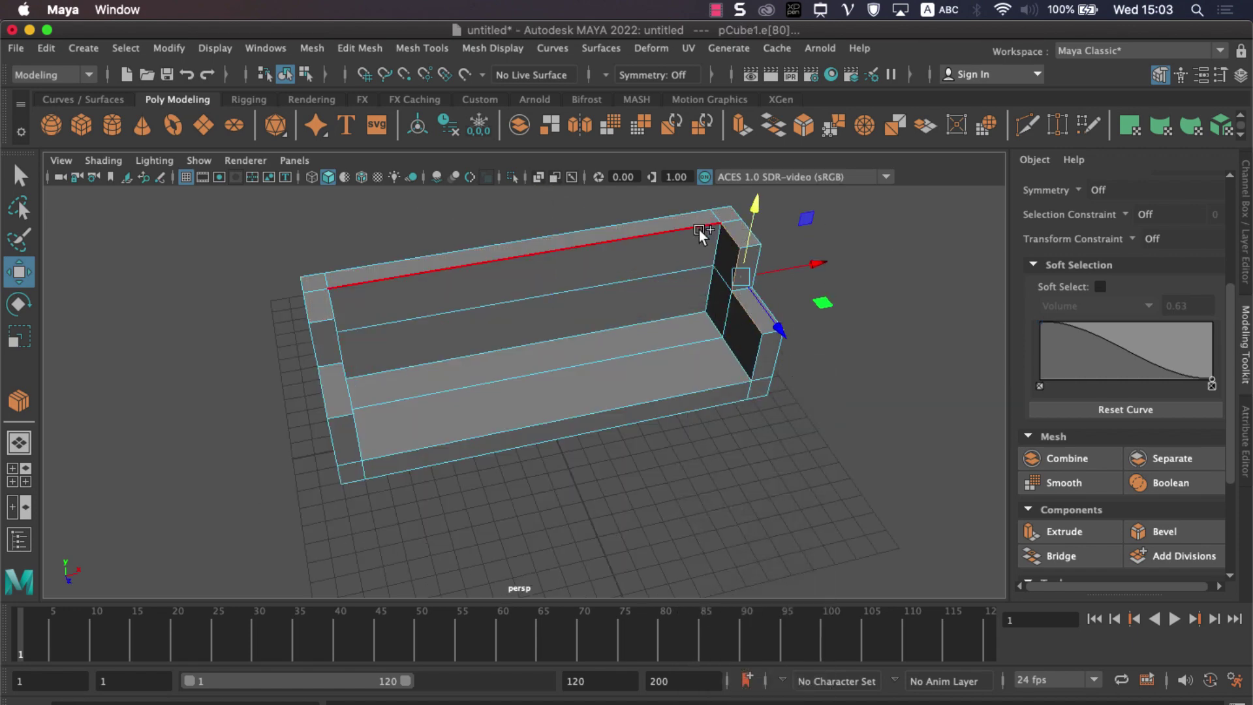
Step: Add the backrest top and remaining sofa edges, then bevel them with 2 segments
{"action": "left_click", "coordinate": [549, 236], "text": "shift"}
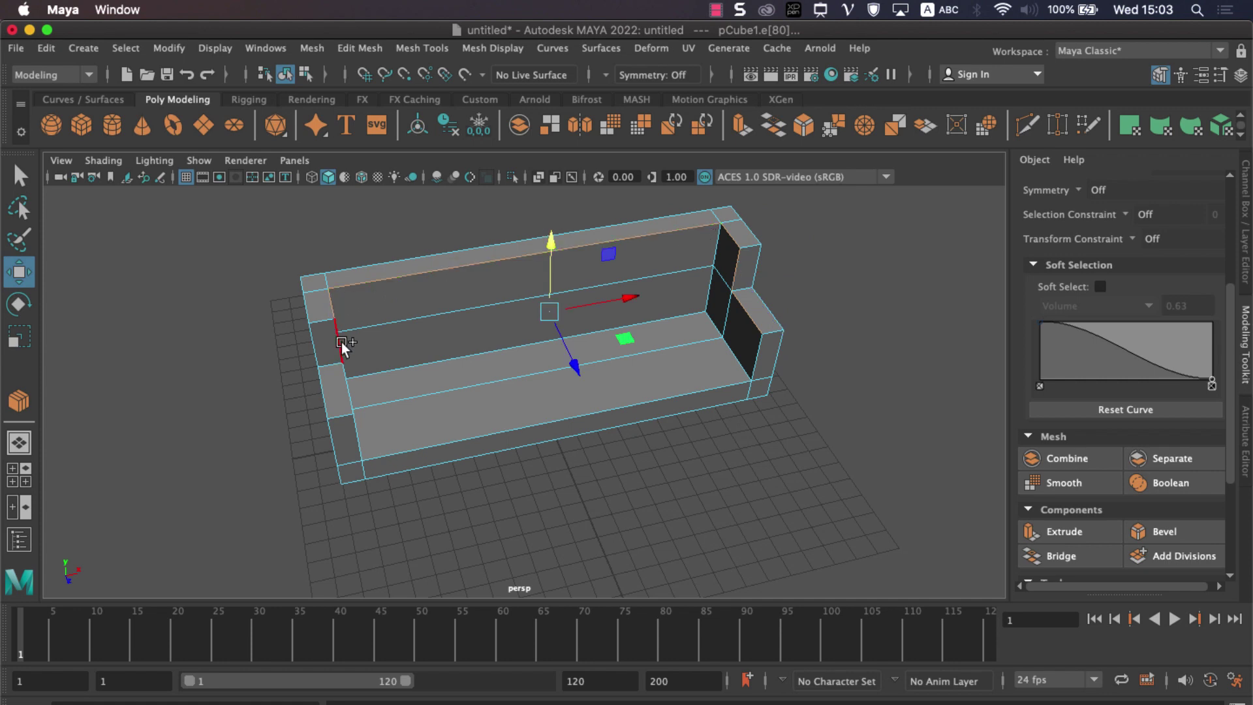
{"action": "left_click", "coordinate": [346, 393], "text": "shift"}
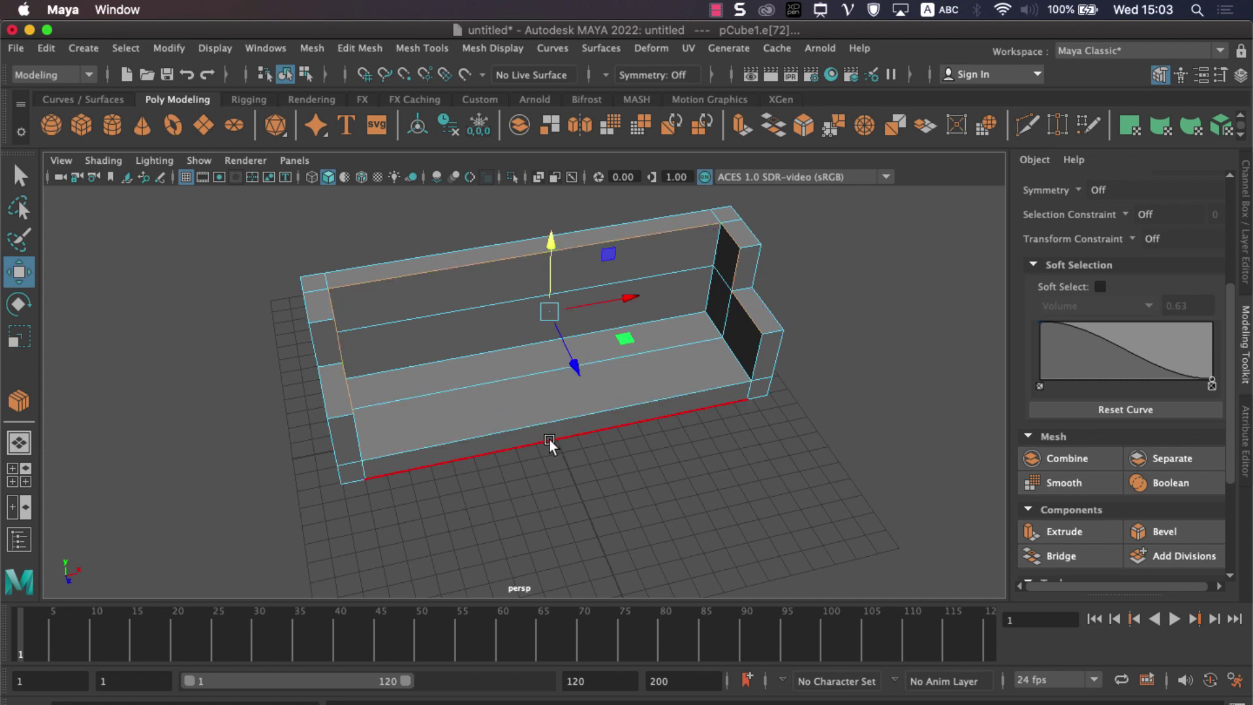
{"action": "left_click_drag", "start_coordinate": [549, 439], "coordinate": [499, 445], "text": "alt"}
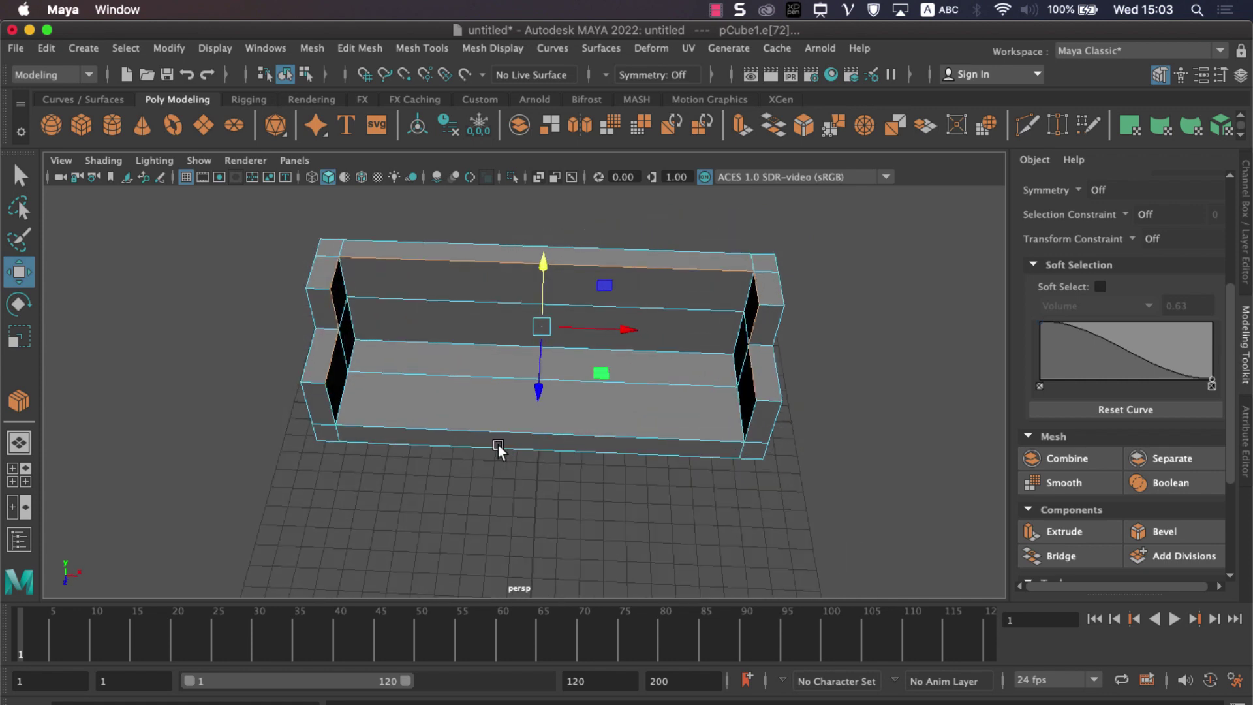
{"action": "left_click", "coordinate": [803, 133]}
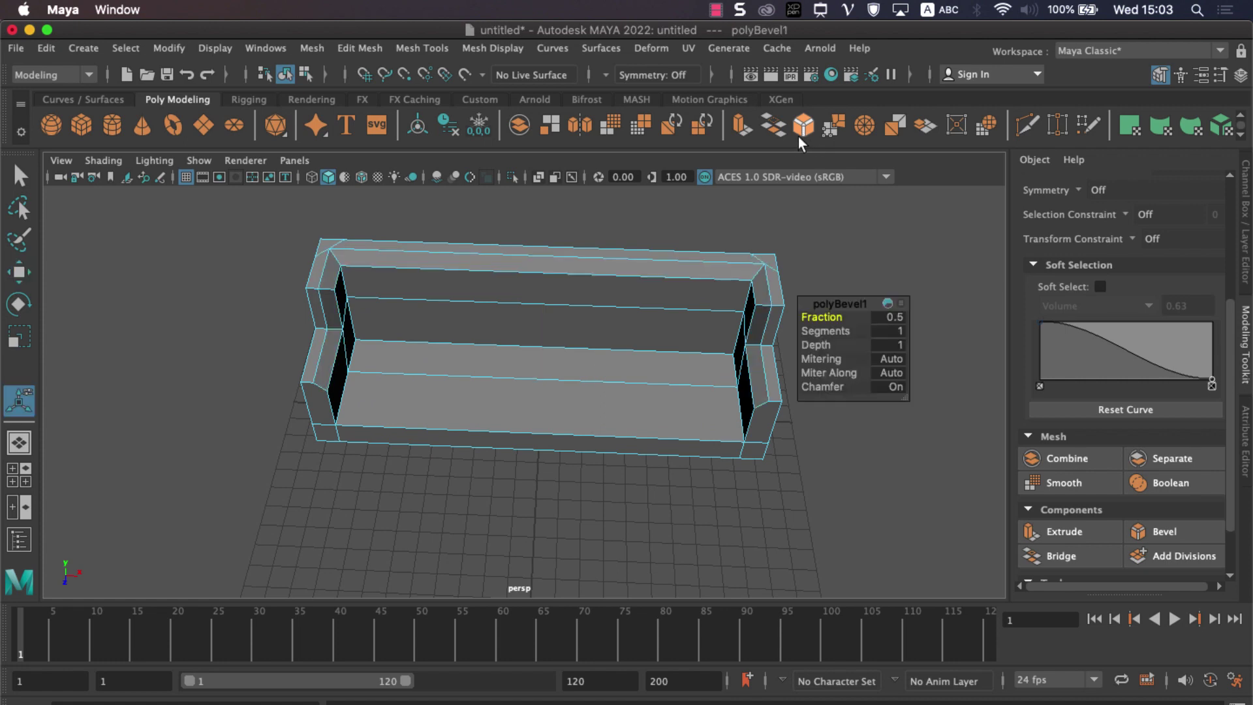
{"action": "left_click", "coordinate": [893, 331]}
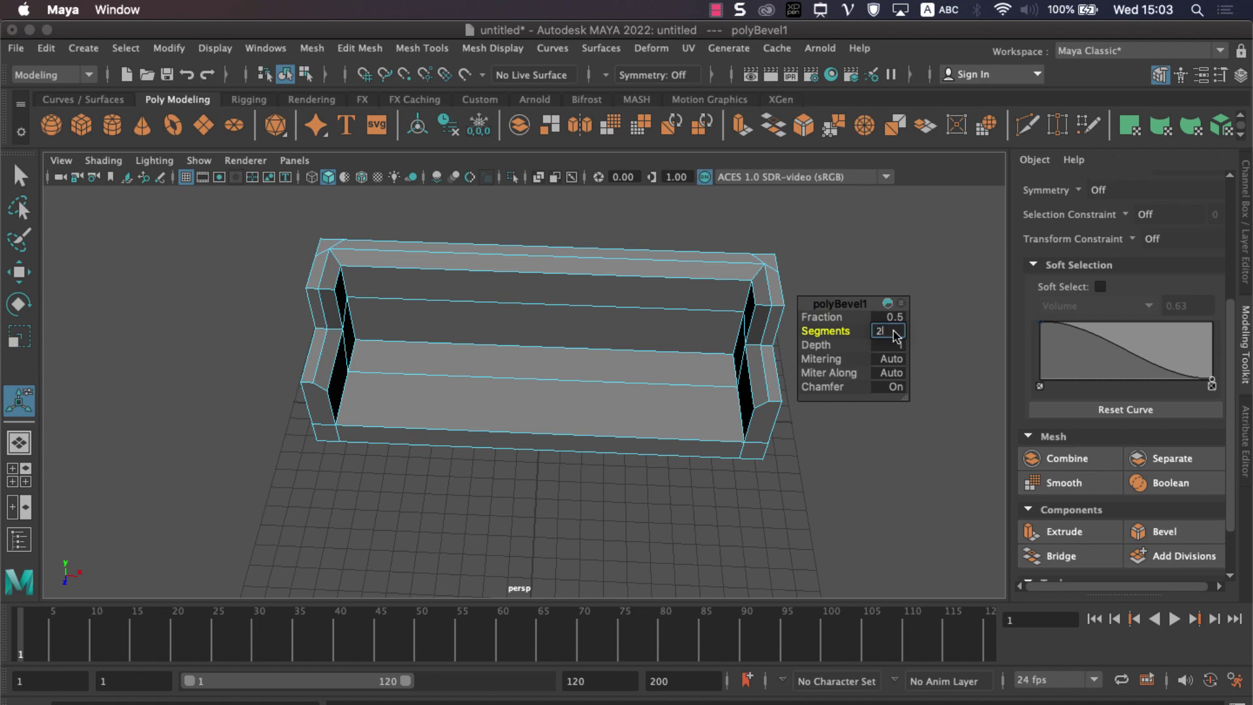
{"action": "key", "text": "Return"}
{"action": "left_click", "coordinate": [539, 386]}
{"action": "mouse_move", "coordinate": [539, 386]}
{"action": "left_mouse_down", "text": "alt"}
{"action": "mouse_move", "coordinate": [562, 453]}
{"action": "mouse_move", "coordinate": [598, 459]}
{"action": "mouse_move", "coordinate": [539, 470]}
{"action": "mouse_move", "coordinate": [604, 447]}
{"action": "mouse_move", "coordinate": [573, 451]}
{"action": "left_mouse_up", "text": "alt"}
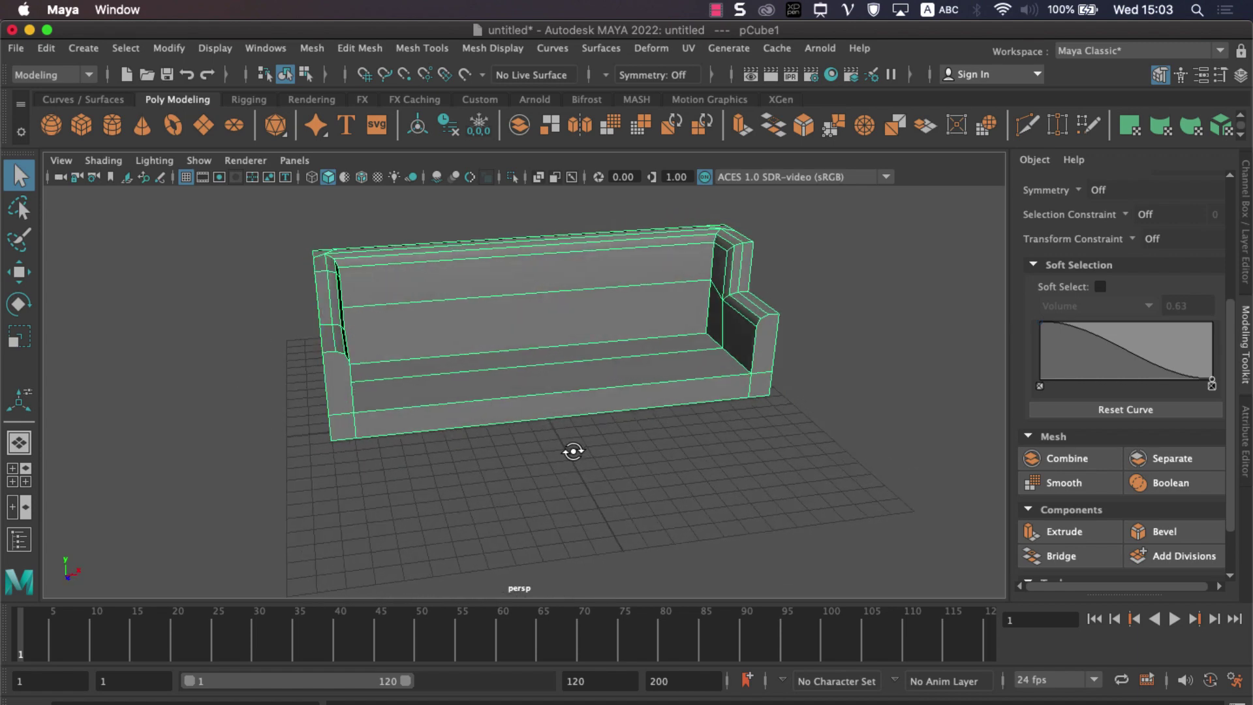
Step: Create a polygon cylinder and raise it up onto the sofa seat
{"action": "left_click", "coordinate": [112, 124]}
{"action": "left_click", "coordinate": [19, 272]}
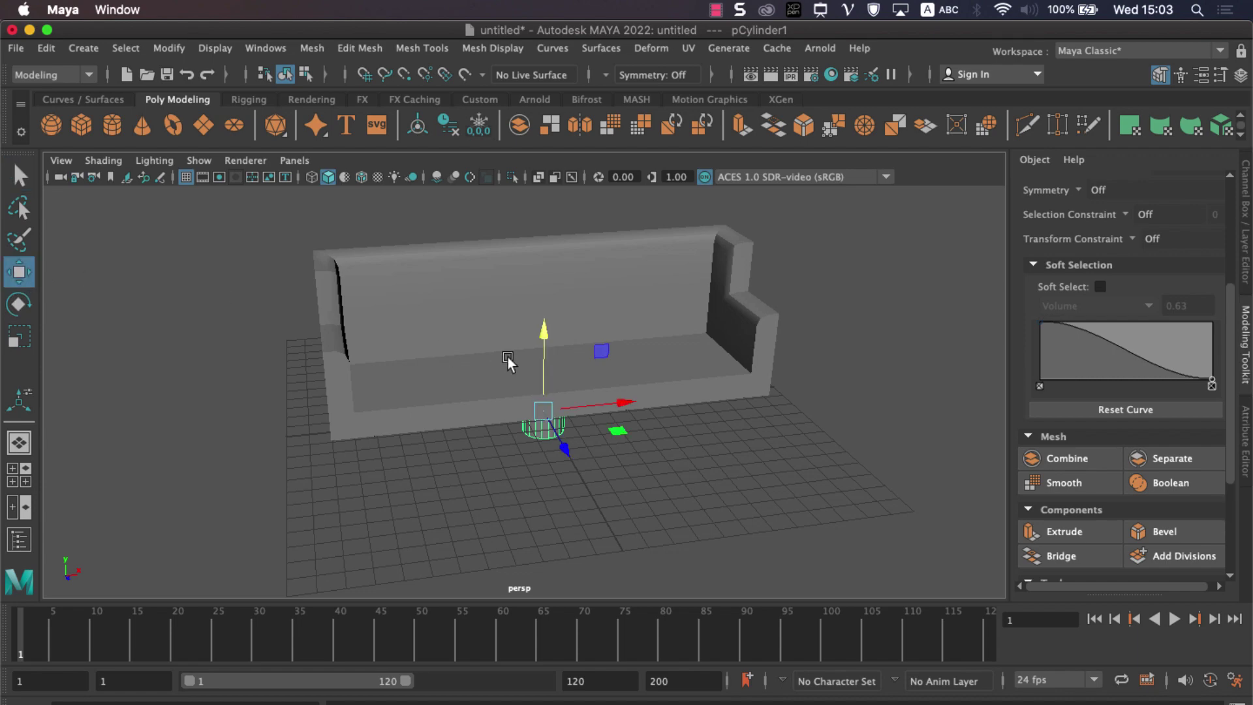
{"action": "left_click_drag", "start_coordinate": [545, 351], "coordinate": [545, 270]}
{"action": "scroll", "coordinate": [545, 271], "scroll_direction": "up", "scroll_amount": 3}
{"action": "scroll", "coordinate": [545, 271], "scroll_direction": "up", "scroll_amount": 3}
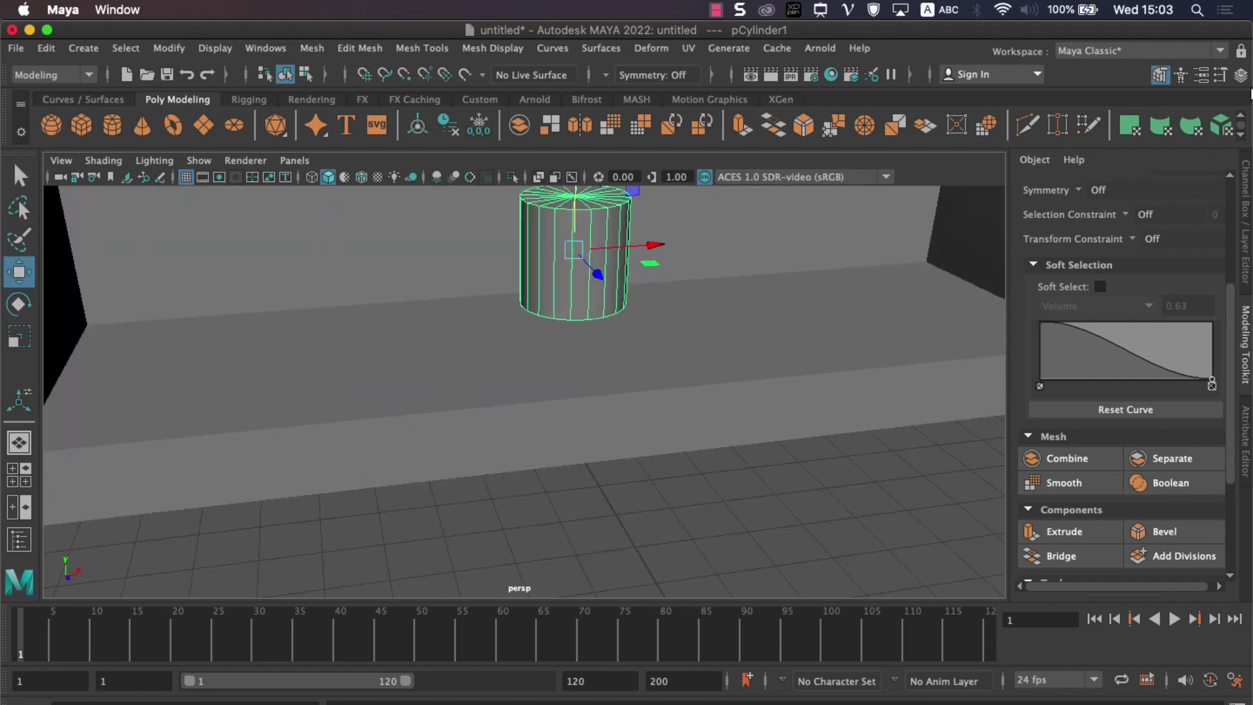
Step: Set the cylinder's Subdivisions Caps to 0 and Subdivisions Axis to 16
{"action": "left_click", "coordinate": [1239, 75]}
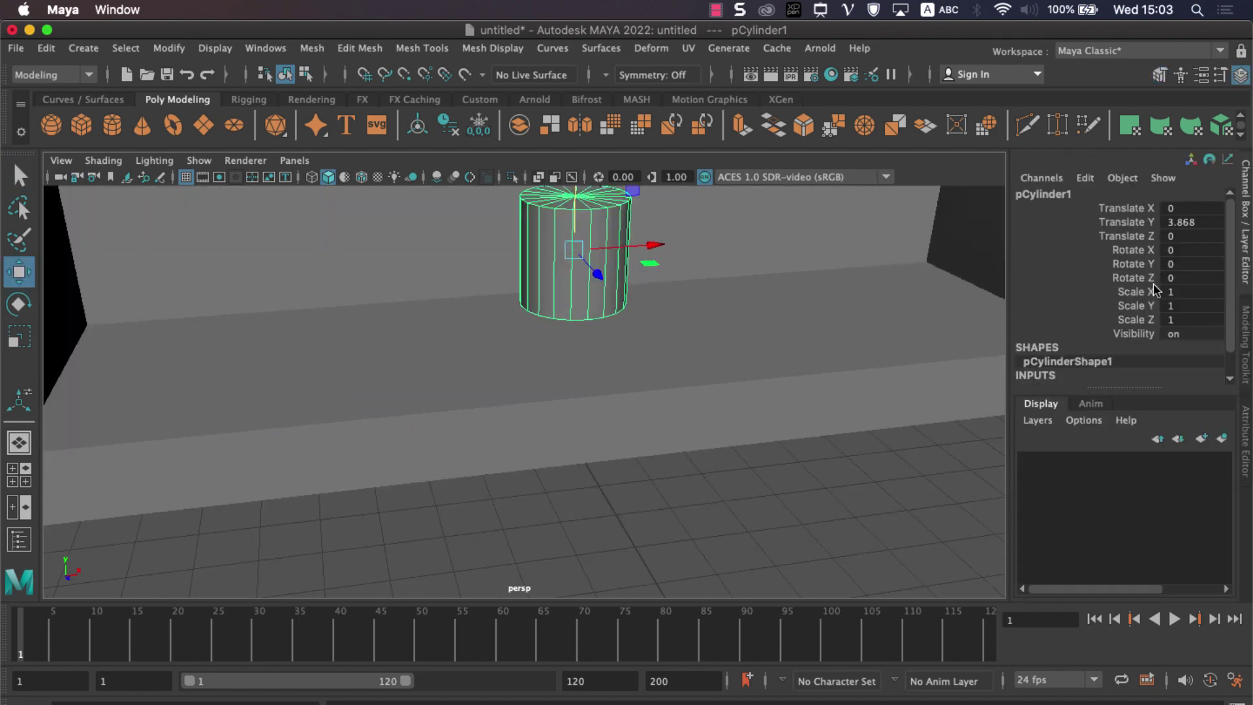
{"action": "scroll", "coordinate": [1080, 355], "scroll_direction": "down", "scroll_amount": 2}
{"action": "left_click", "coordinate": [1077, 364]}
{"action": "scroll", "coordinate": [1109, 365], "scroll_direction": "down", "scroll_amount": 3}
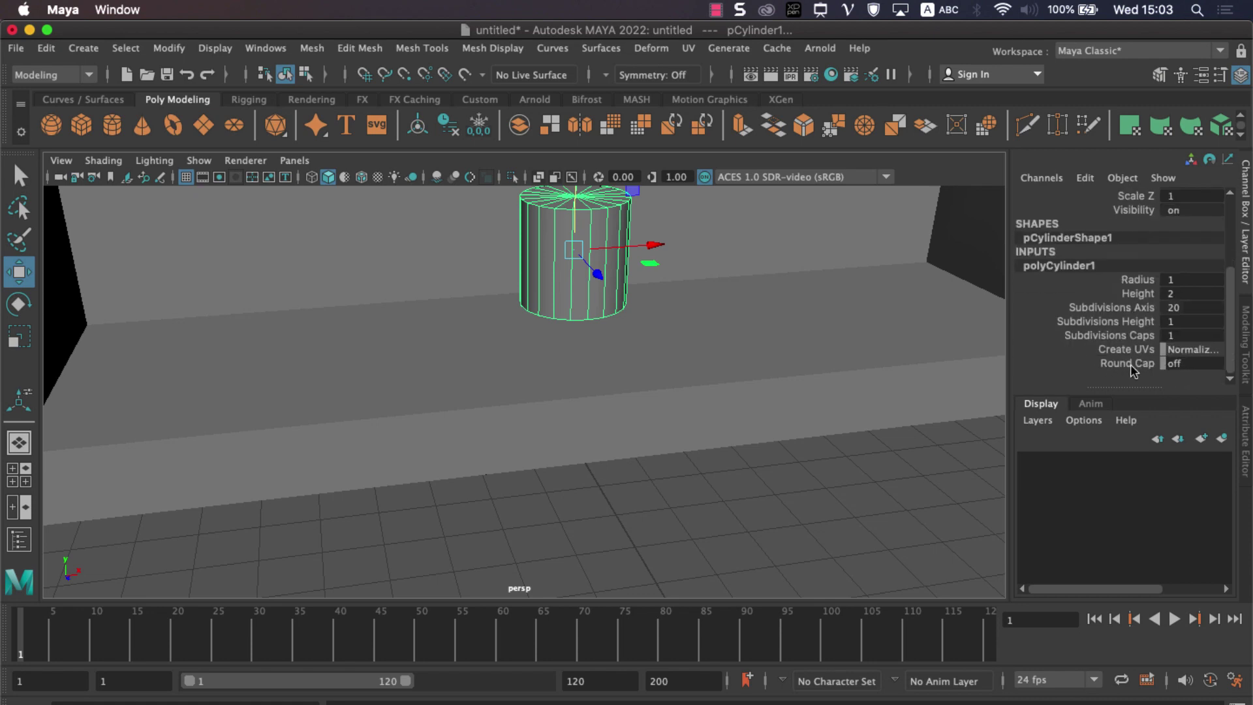
{"action": "double_click", "coordinate": [1173, 334]}
{"action": "type", "text": "0"}
{"action": "key", "text": "Return"}
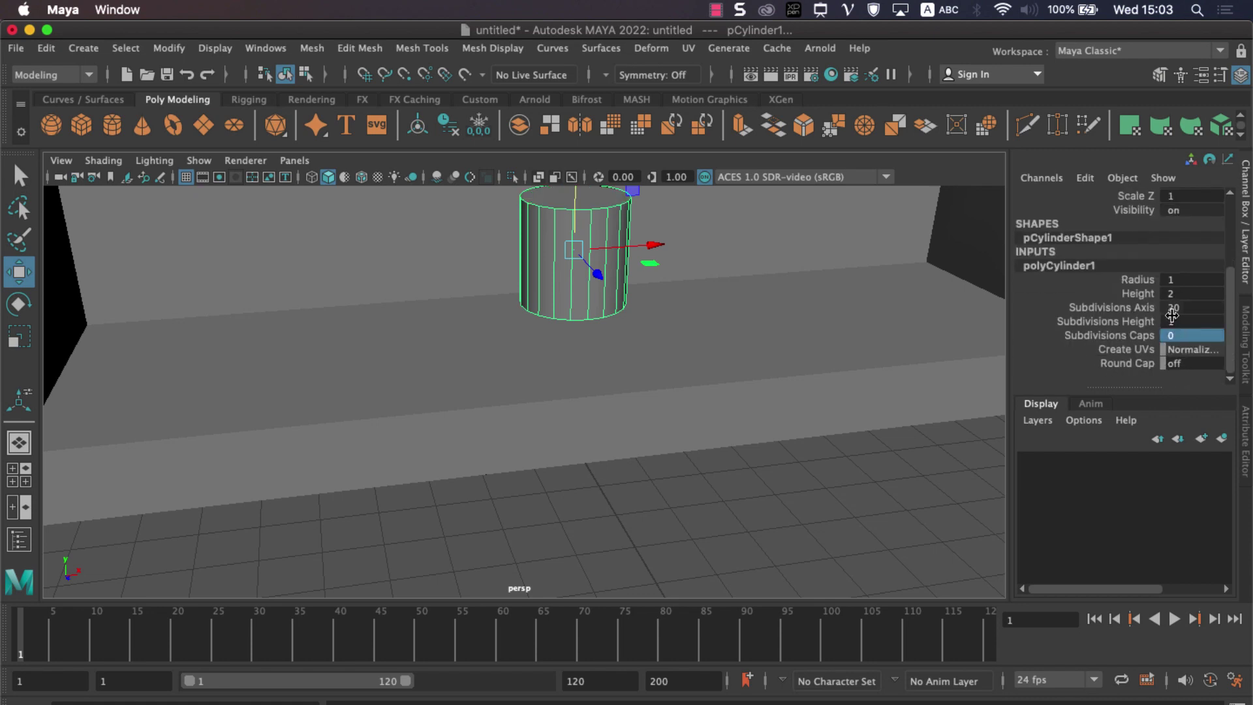
{"action": "double_click", "coordinate": [1180, 306]}
{"action": "type", "text": "16"}
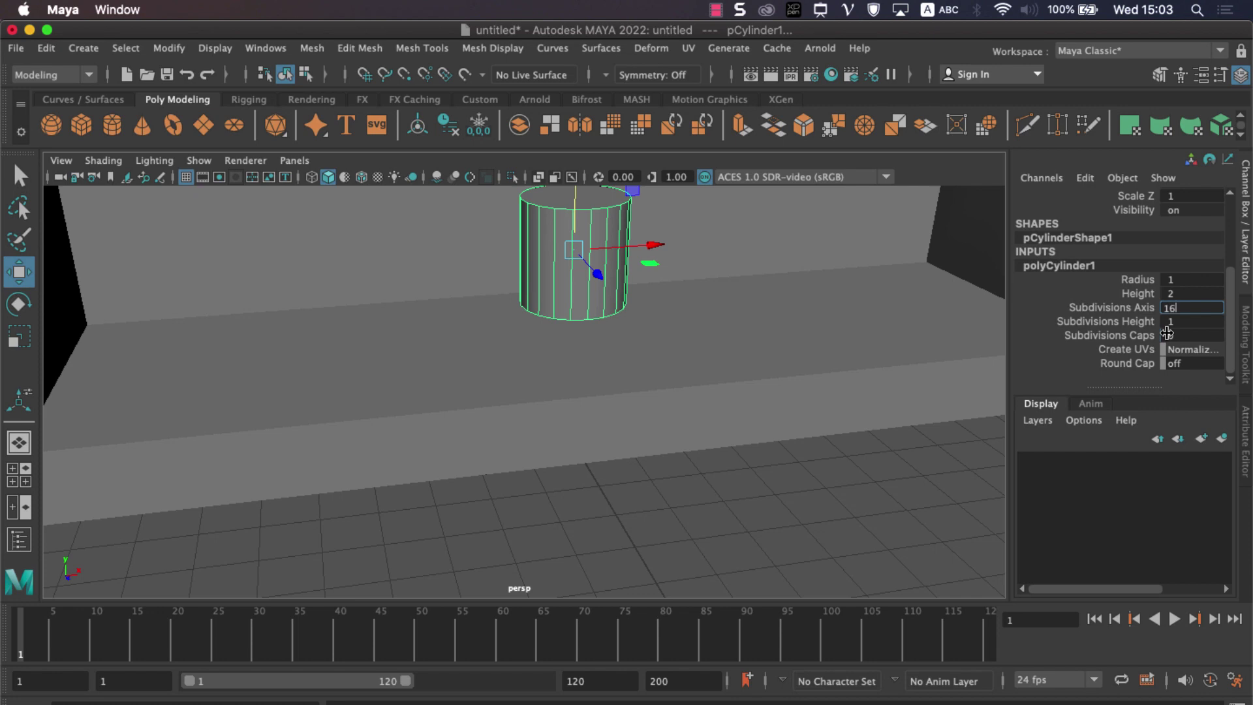
{"action": "key", "text": "Return"}
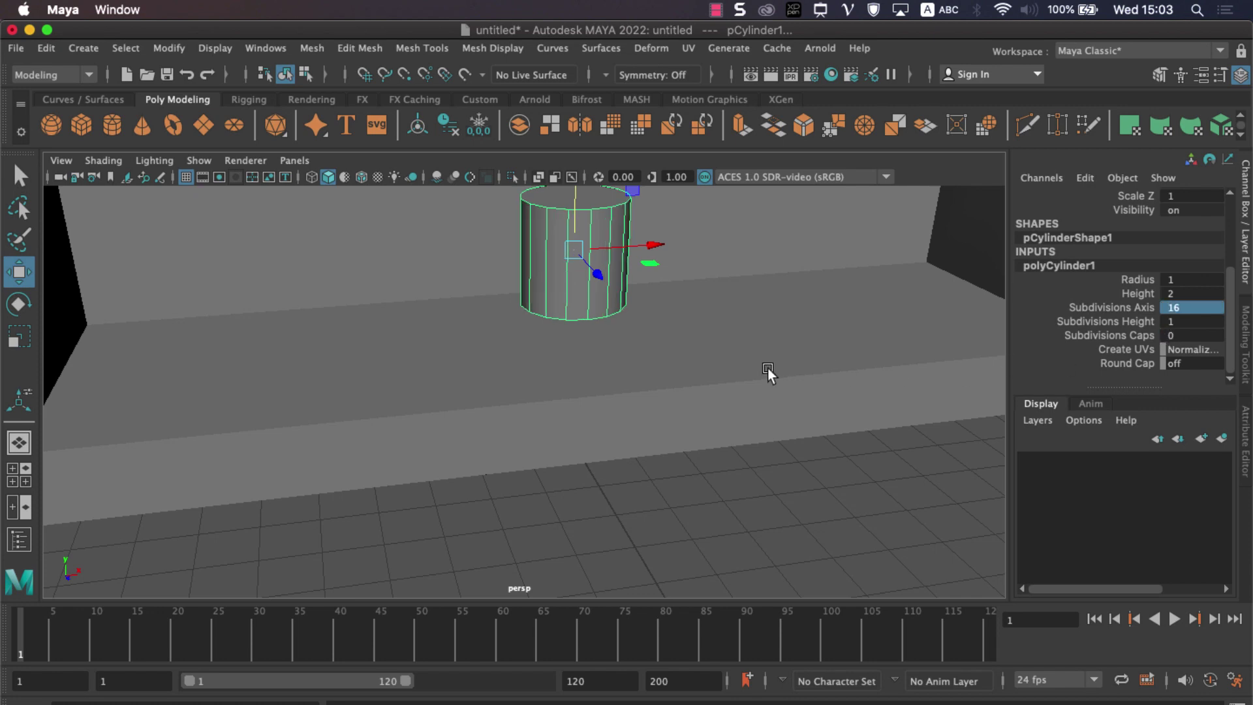
{"action": "mouse_move", "coordinate": [727, 312]}
{"action": "left_mouse_down", "text": "alt"}
{"action": "mouse_move", "coordinate": [719, 415]}
{"action": "mouse_move", "coordinate": [596, 420]}
{"action": "mouse_move", "coordinate": [641, 432]}
{"action": "mouse_move", "coordinate": [630, 416]}
{"action": "mouse_move", "coordinate": [652, 389]}
{"action": "left_mouse_up", "text": "alt"}
Step: Scale the cylinder thinner and enlarge its top face so it tapers downward
{"action": "left_click", "coordinate": [27, 339]}
{"action": "right_click", "coordinate": [571, 328]}
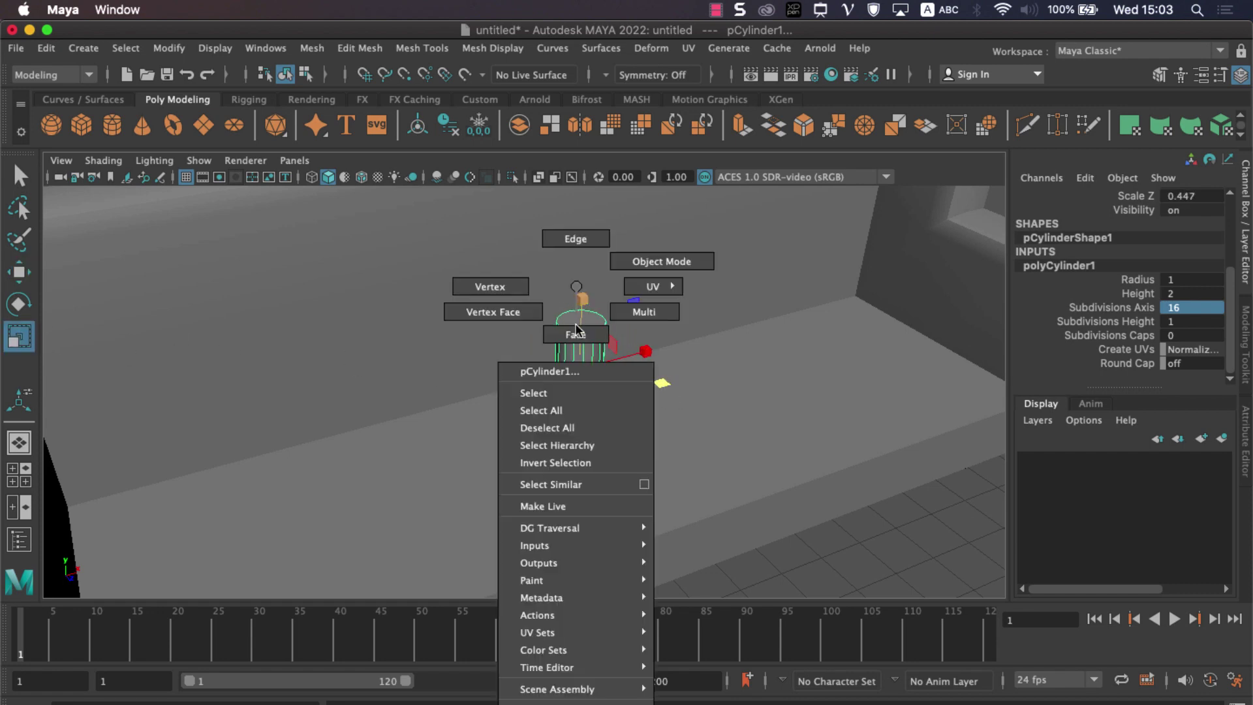
{"action": "left_click", "coordinate": [575, 331]}
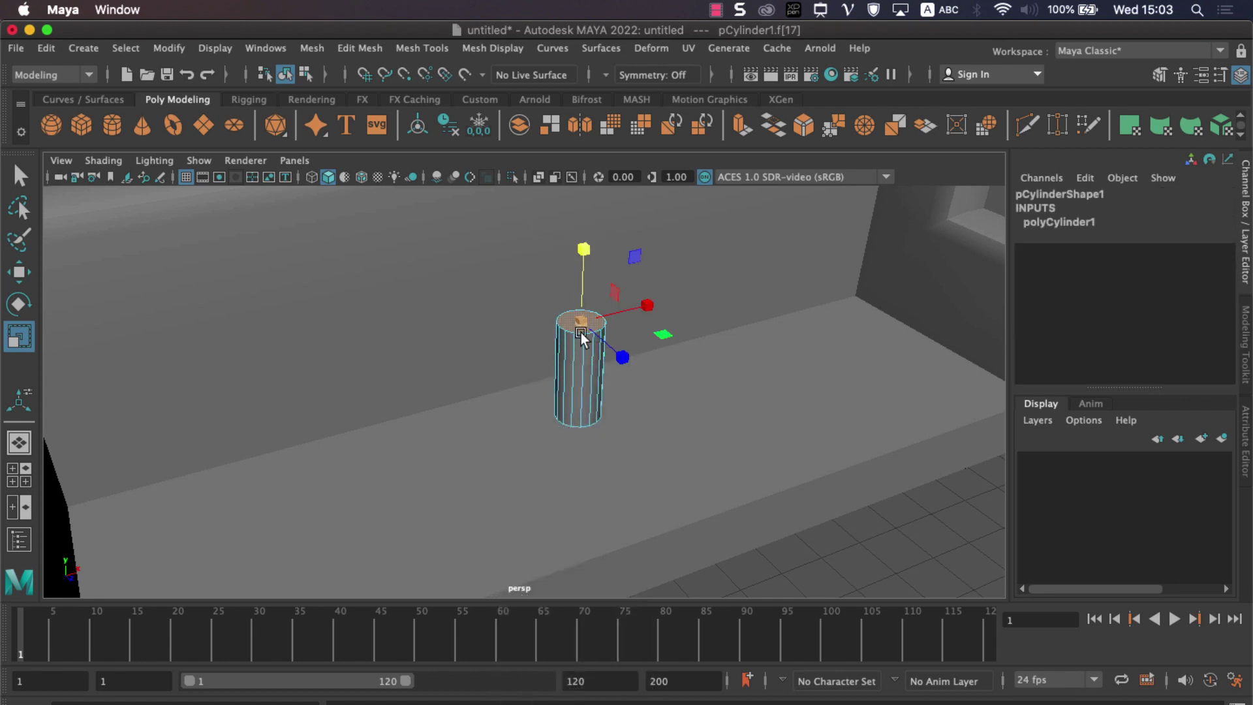
{"action": "left_click_drag", "start_coordinate": [594, 328], "coordinate": [637, 370]}
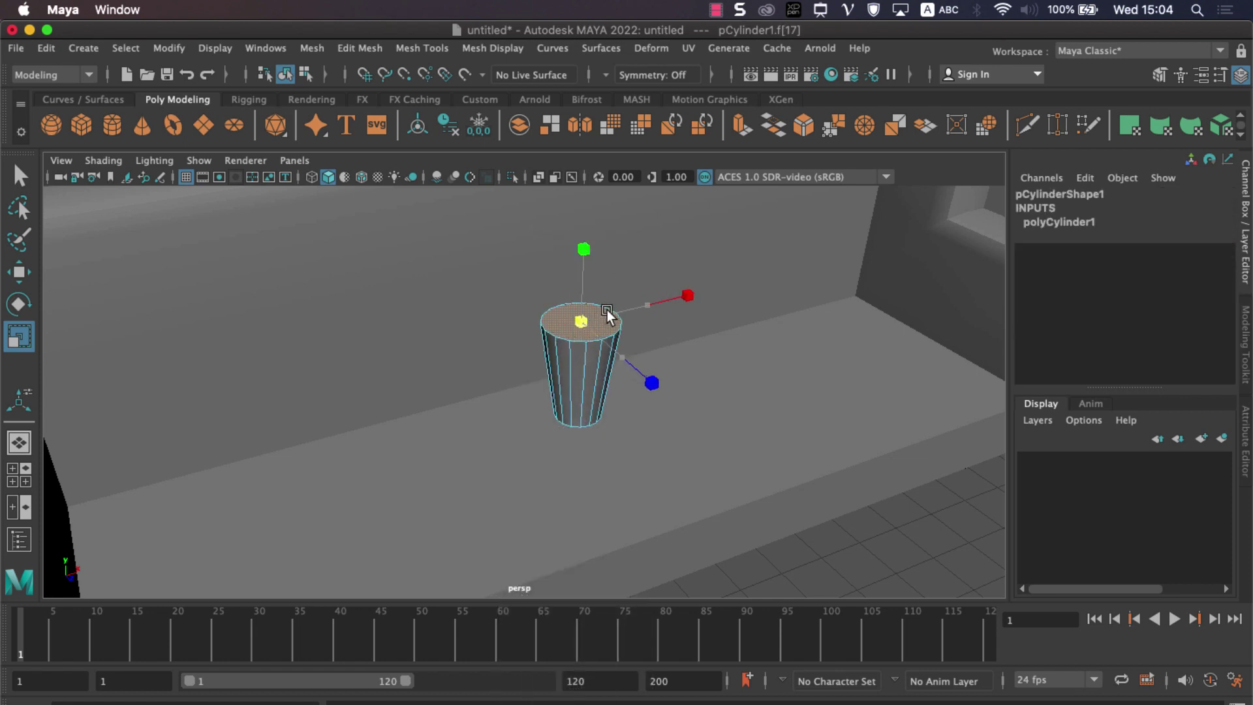
{"action": "key", "text": "w"}
{"action": "left_click_drag", "start_coordinate": [636, 338], "coordinate": [596, 376], "text": "alt"}
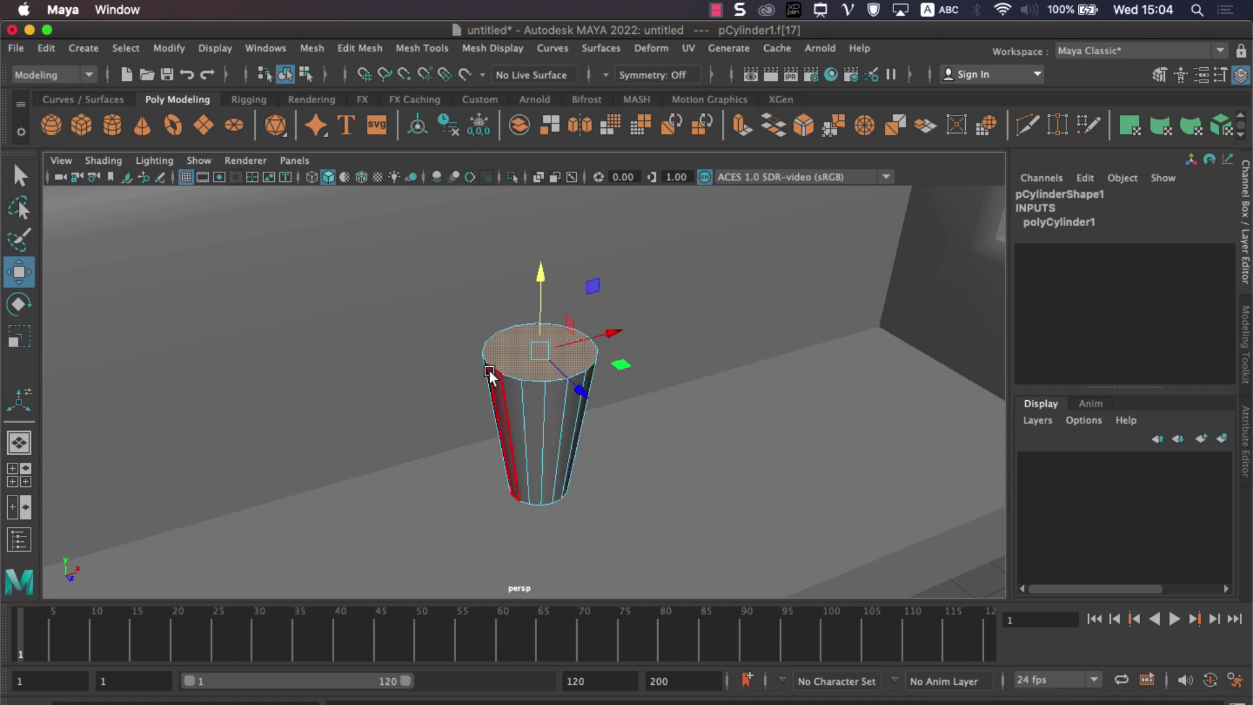
Step: Extrude the top face, inset it inward, and give the extrusion 3 divisions
{"action": "left_click", "coordinate": [736, 128]}
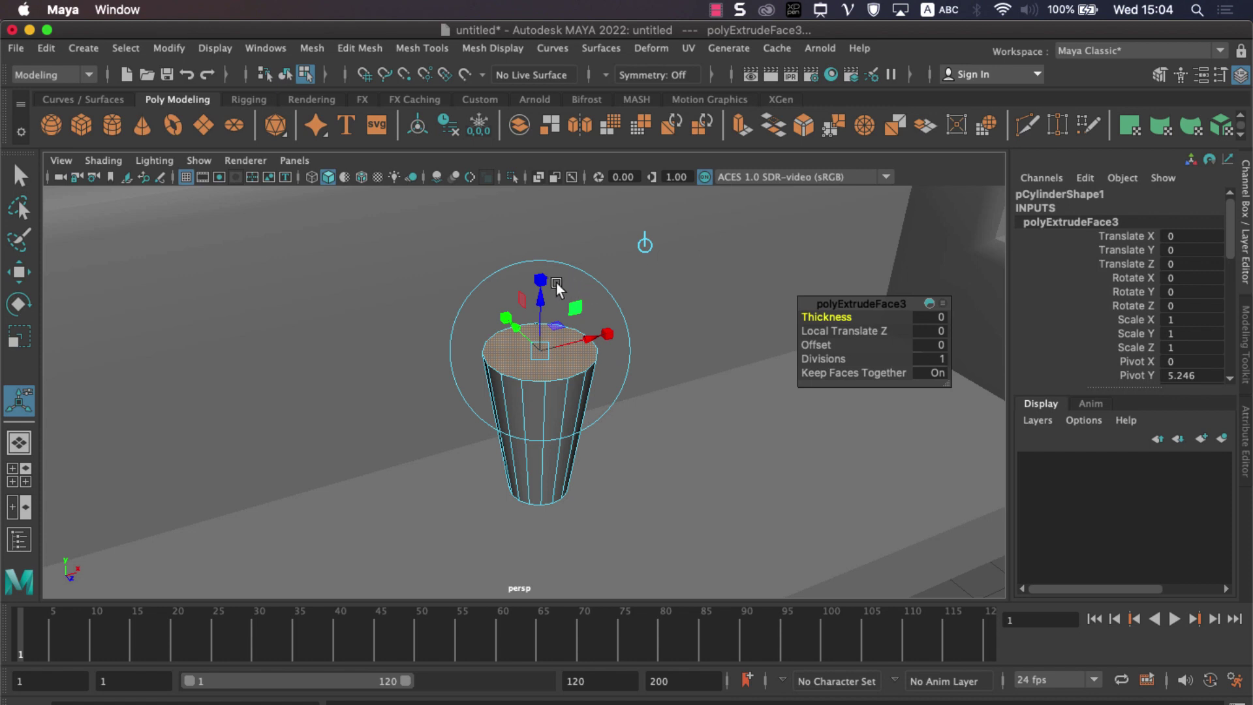
{"action": "left_click_drag", "start_coordinate": [543, 350], "coordinate": [515, 363]}
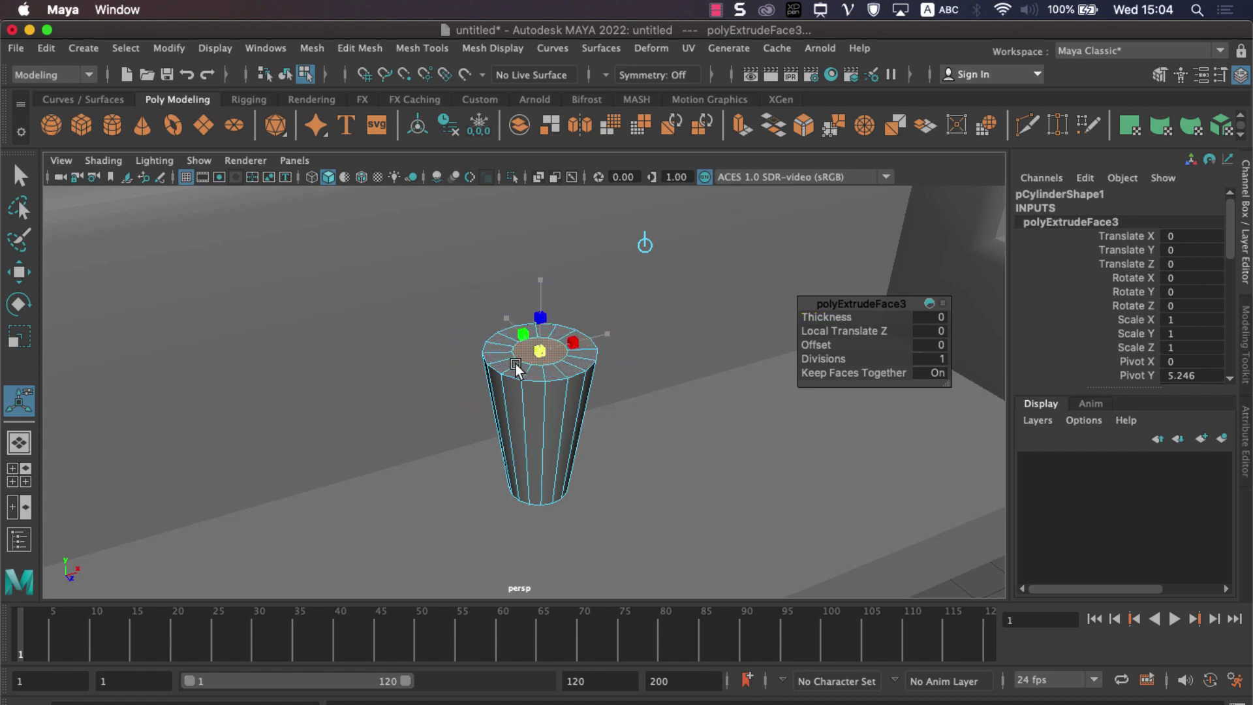
{"action": "left_click", "coordinate": [511, 365]}
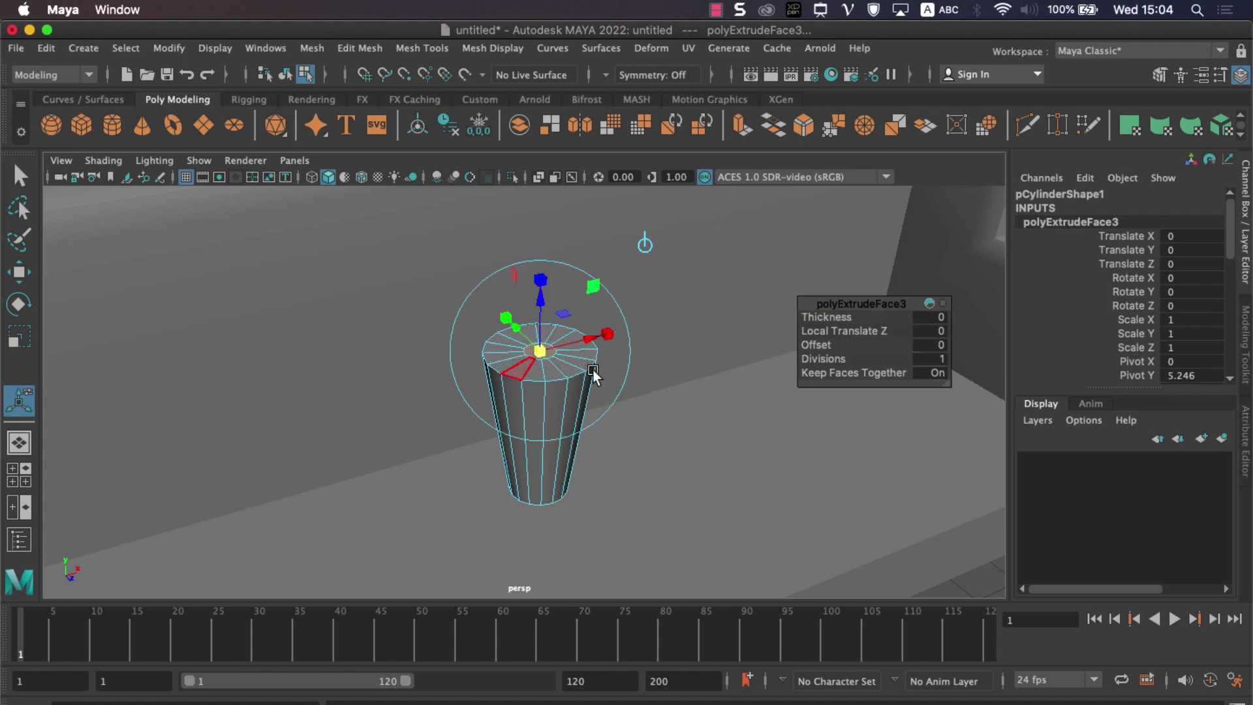
{"action": "left_click", "coordinate": [935, 363]}
{"action": "type", "text": "3"}
{"action": "key", "text": "Return"}
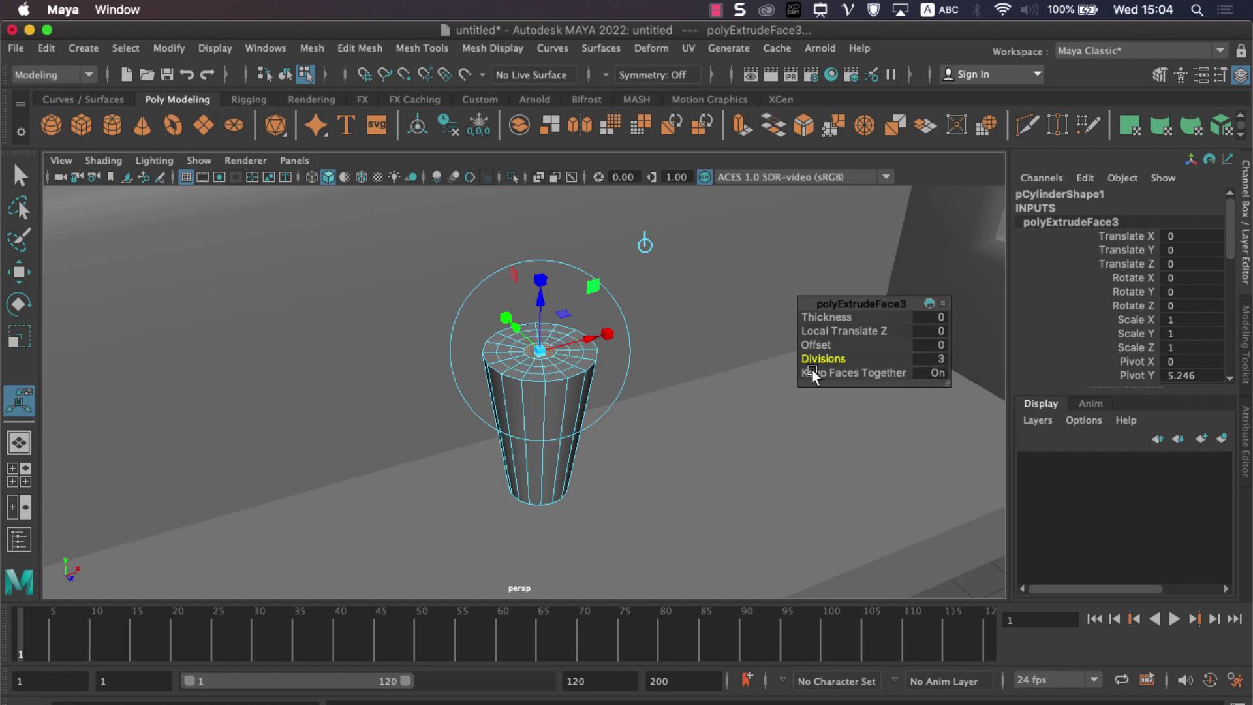
Step: Merge the top face's inner vertices to the centre and select the top rim edge loop
{"action": "left_click", "coordinate": [359, 51]}
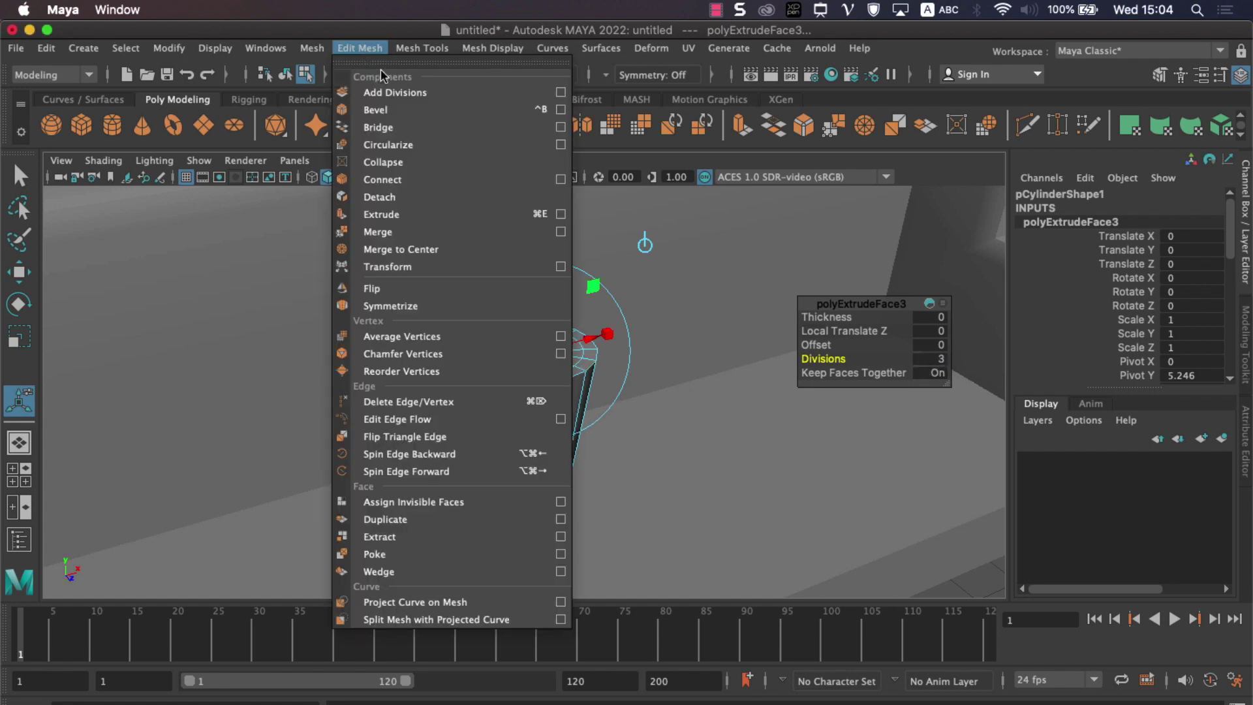
{"action": "left_click", "coordinate": [424, 251]}
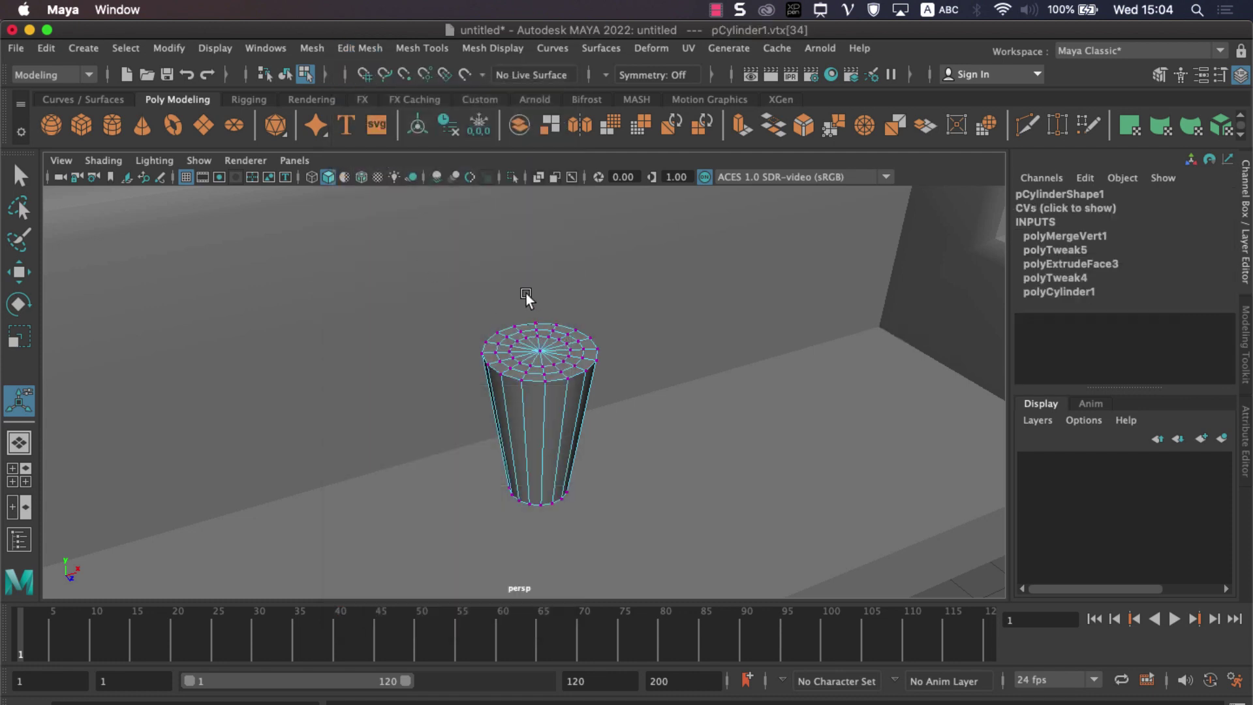
{"action": "scroll", "coordinate": [613, 391], "scroll_direction": "up", "scroll_amount": 3}
{"action": "right_click_drag", "start_coordinate": [595, 286], "coordinate": [607, 246]}
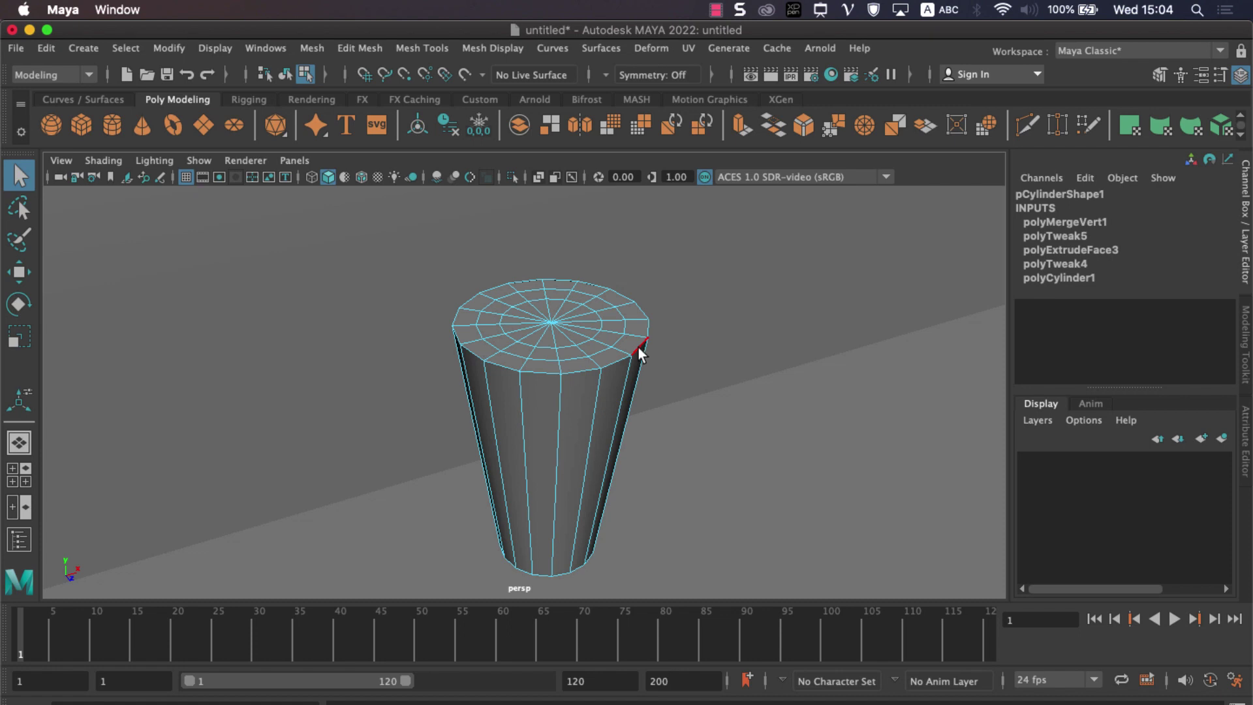
{"action": "double_click", "coordinate": [638, 338]}
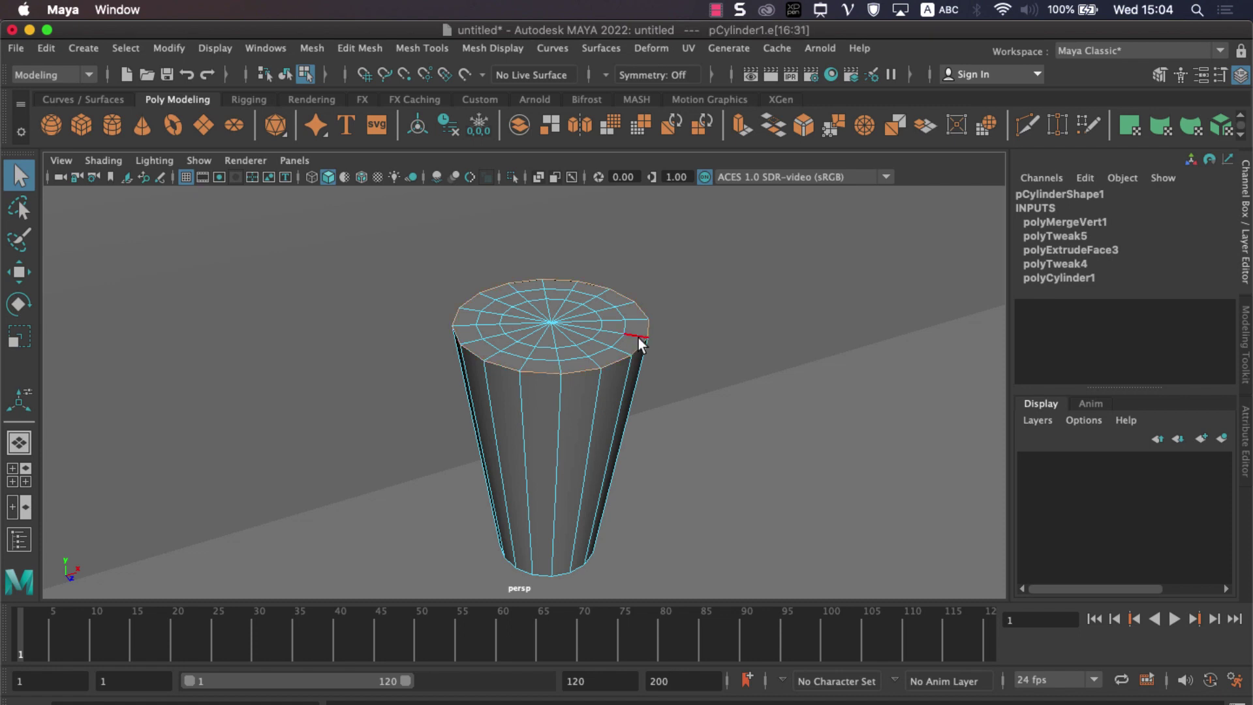
Step: Bevel the cylinder's top rim edge loop, then return to Object Mode and select the sofa
{"action": "left_click", "coordinate": [793, 126]}
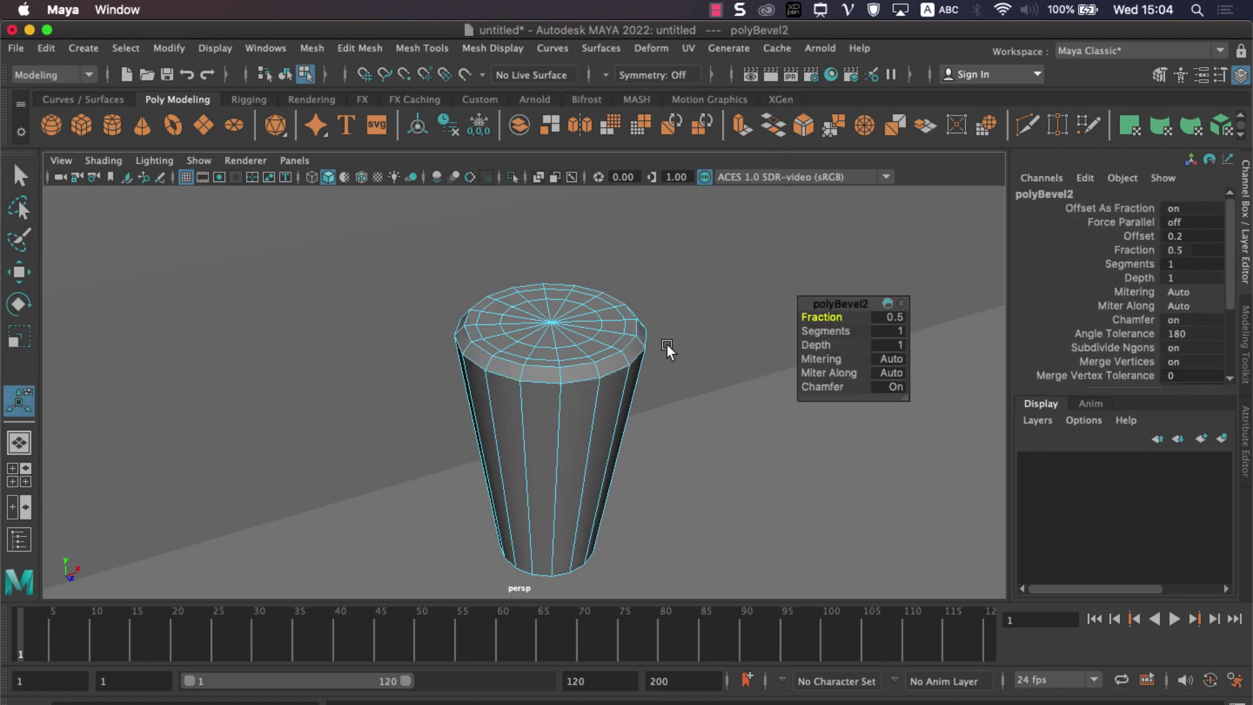
{"action": "mouse_move", "coordinate": [586, 438]}
{"action": "left_mouse_down", "text": "alt"}
{"action": "mouse_move", "coordinate": [567, 355]}
{"action": "mouse_move", "coordinate": [556, 383]}
{"action": "left_mouse_up", "text": "alt"}
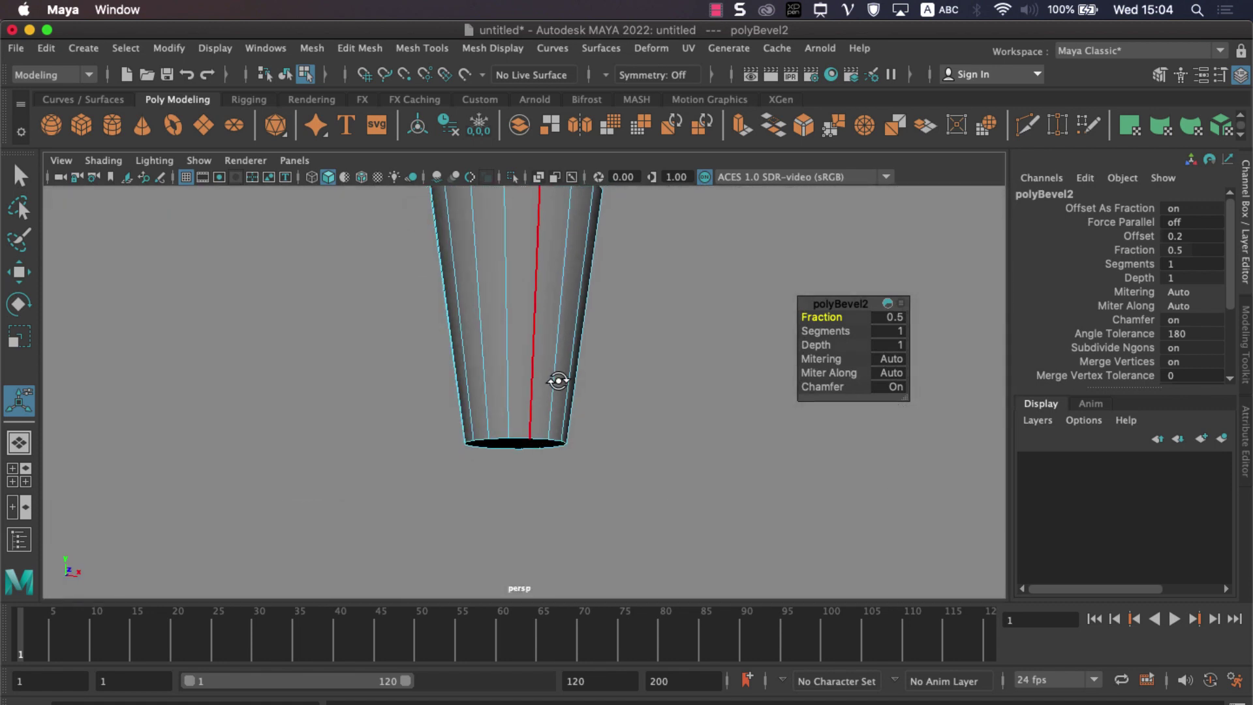
{"action": "right_click_drag", "start_coordinate": [545, 286], "coordinate": [609, 271]}
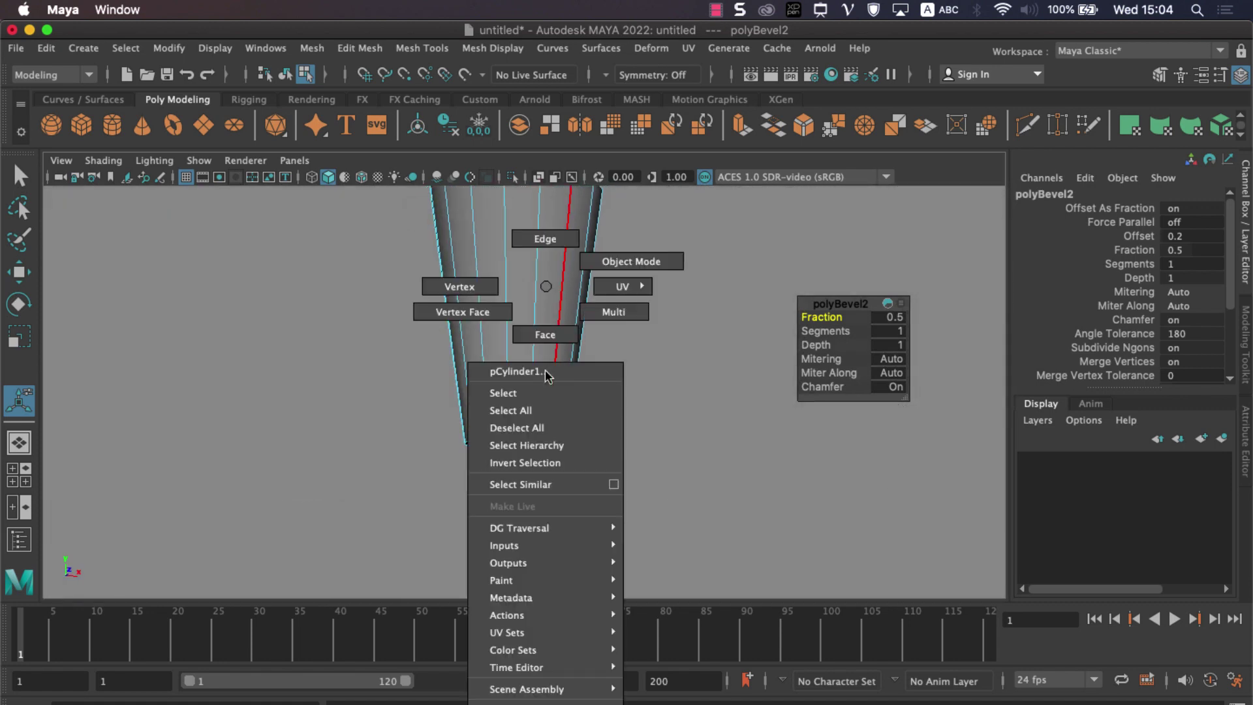
{"action": "scroll", "coordinate": [636, 297], "scroll_direction": "down", "scroll_amount": 2}
{"action": "scroll", "coordinate": [636, 299], "scroll_direction": "down", "scroll_amount": 2}
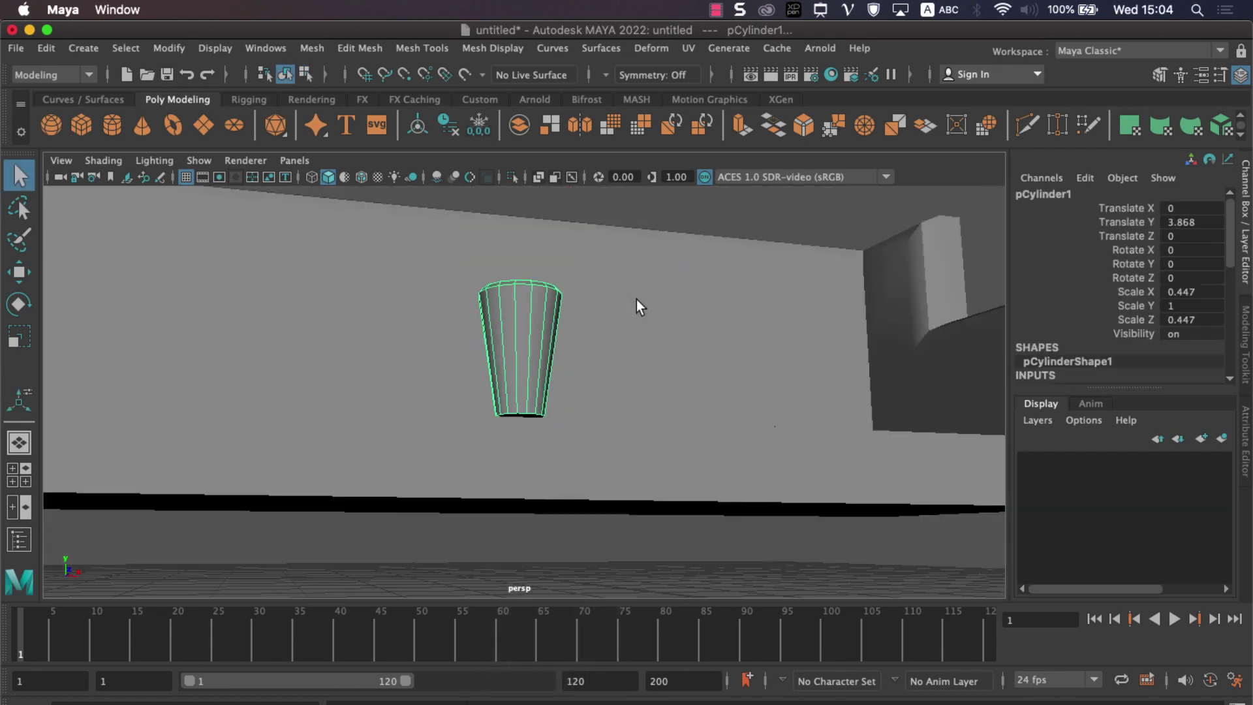
{"action": "scroll", "coordinate": [642, 305], "scroll_direction": "down", "scroll_amount": 2}
{"action": "scroll", "coordinate": [636, 336], "scroll_direction": "down", "scroll_amount": 2}
{"action": "left_click", "coordinate": [636, 337]}
{"action": "mouse_move", "coordinate": [636, 337]}
{"action": "left_mouse_down", "text": "alt"}
{"action": "mouse_move", "coordinate": [674, 448]}
{"action": "mouse_move", "coordinate": [665, 478]}
{"action": "left_mouse_up", "text": "alt"}
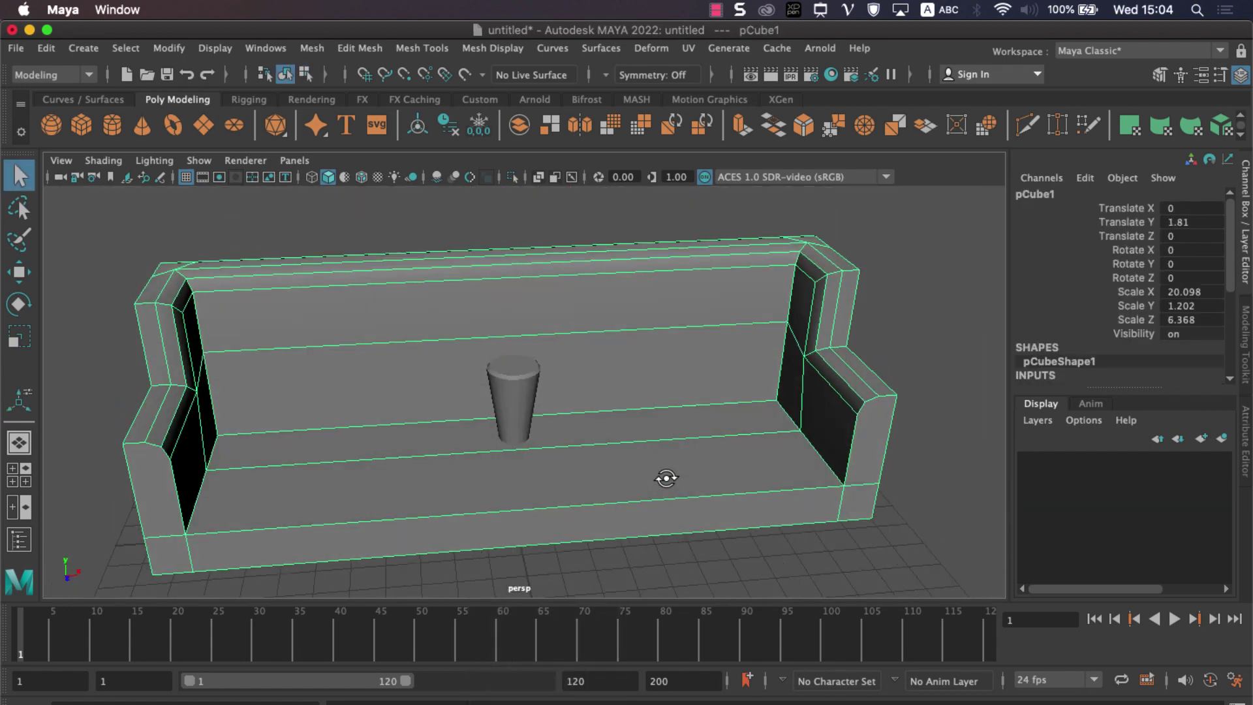
Step: Move the sofa onto new display layer layer1 and hide it, leaving the leg visible
{"action": "left_click", "coordinate": [1035, 423]}
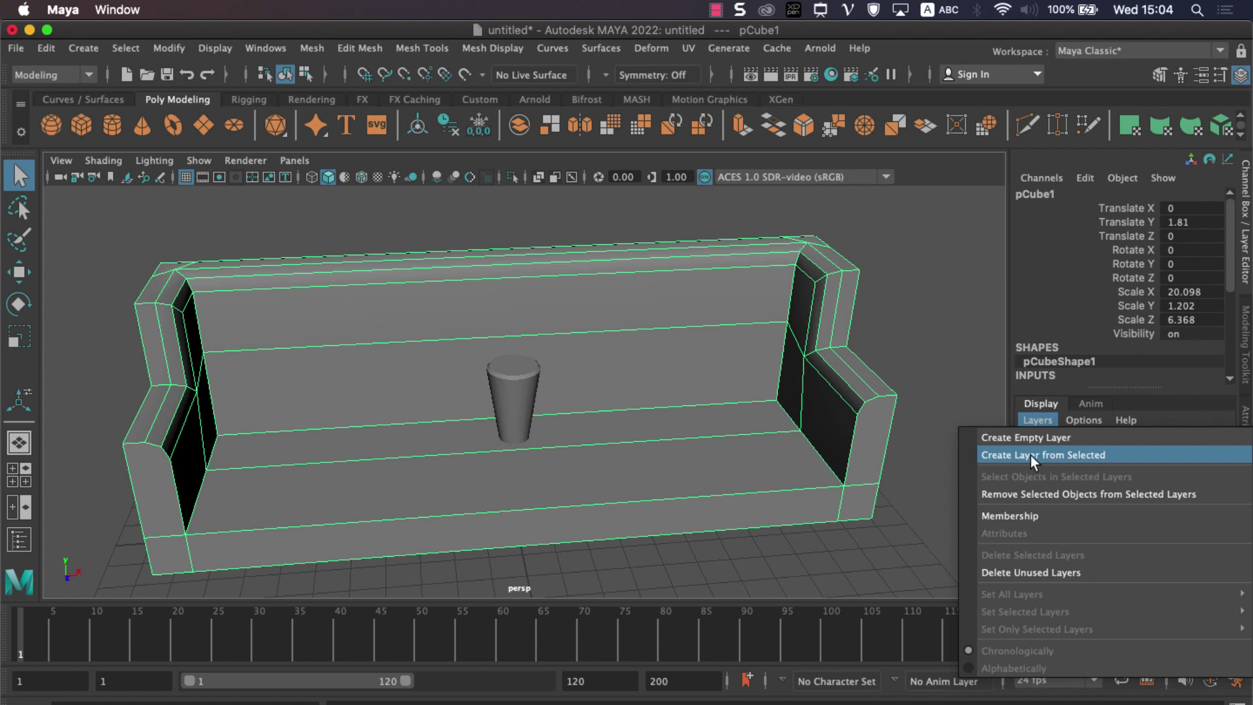
{"action": "left_click", "coordinate": [1031, 456]}
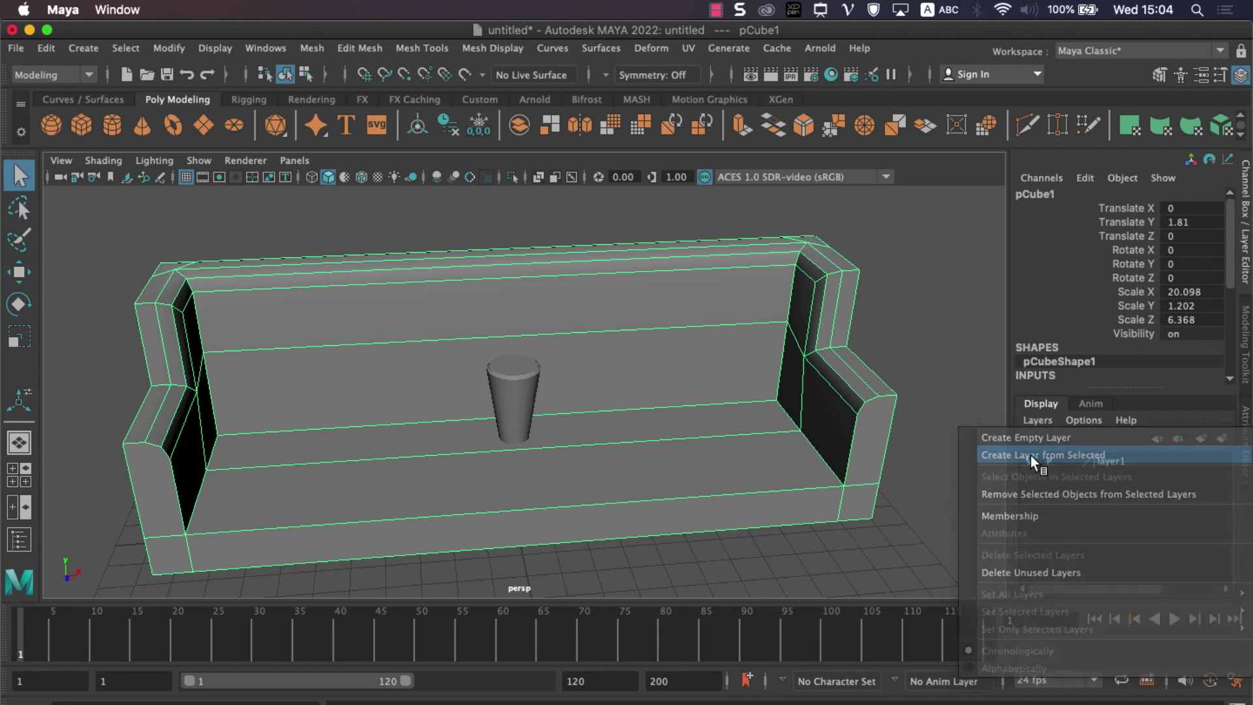
{"action": "left_click", "coordinate": [1029, 460]}
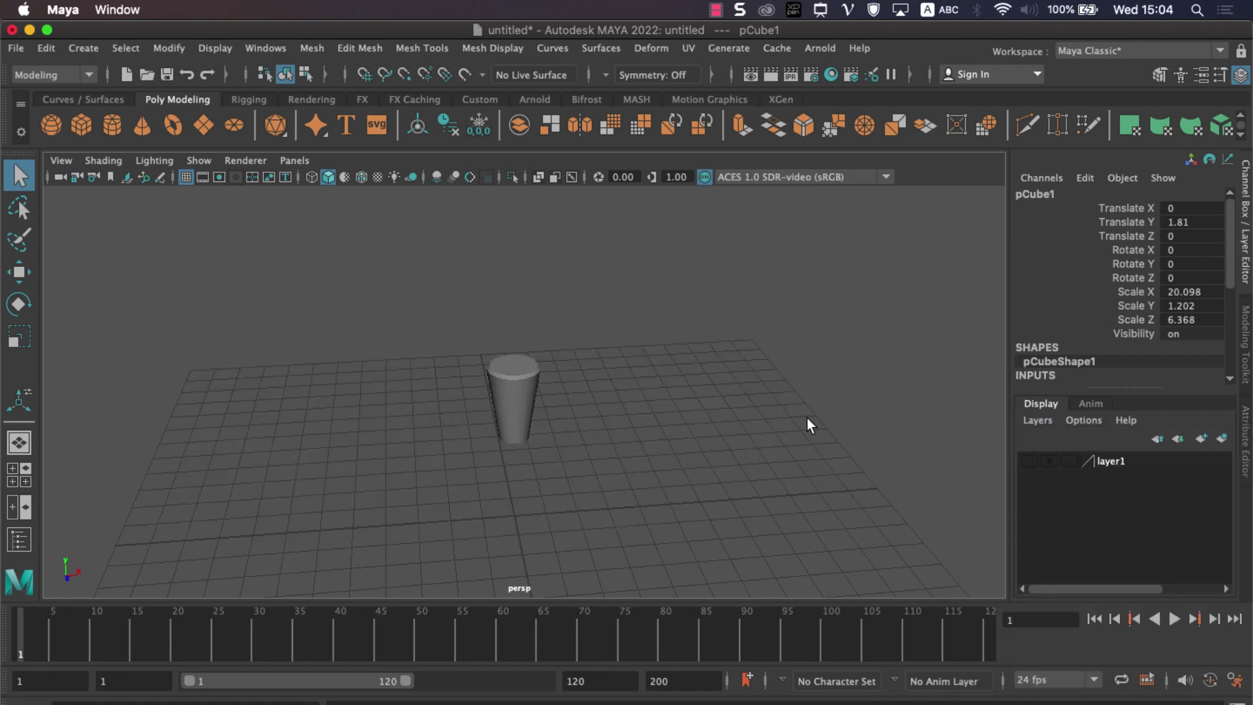
{"action": "scroll", "coordinate": [769, 405], "scroll_direction": "up", "scroll_amount": 5}
{"action": "right_click_drag", "start_coordinate": [554, 282], "coordinate": [554, 331]}
{"action": "left_click_drag", "start_coordinate": [553, 330], "coordinate": [561, 373], "text": "alt"}
Step: Extrude the leg's bottom face, inset it inward, and give it 2 divisions
{"action": "left_click", "coordinate": [561, 373]}
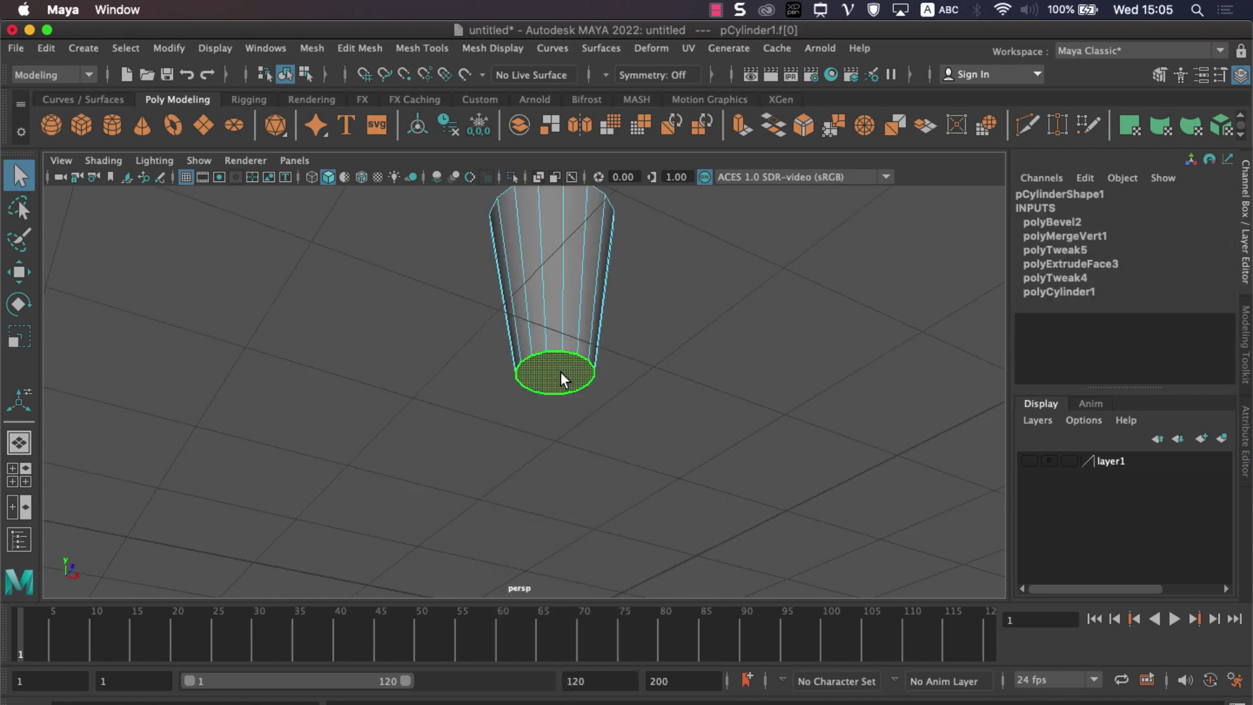
{"action": "left_click", "coordinate": [732, 119]}
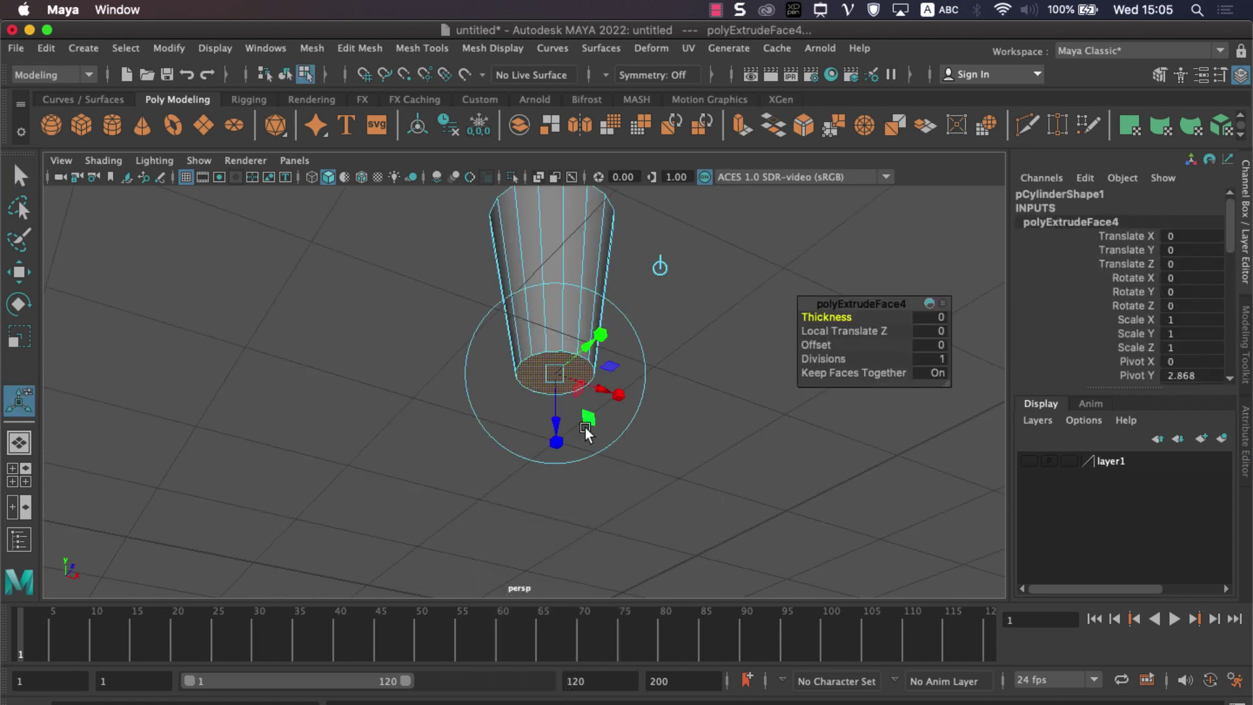
{"action": "left_click_drag", "start_coordinate": [548, 393], "coordinate": [531, 415]}
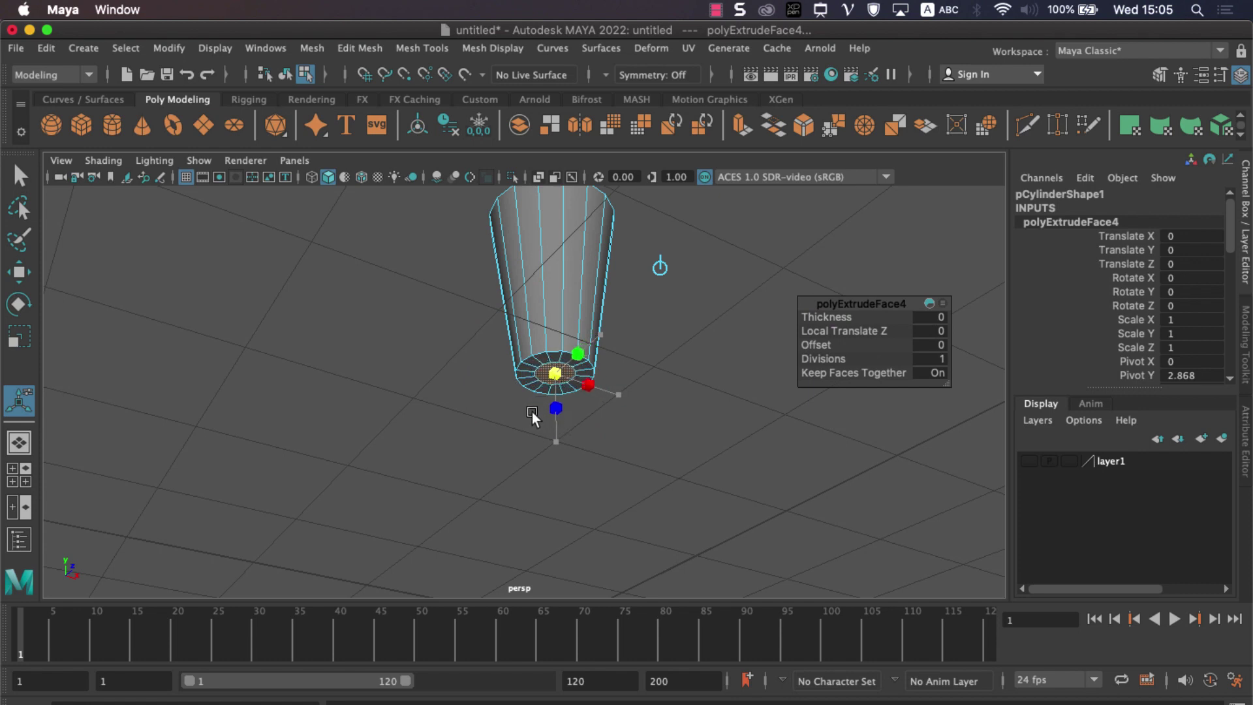
{"action": "left_click", "coordinate": [938, 360]}
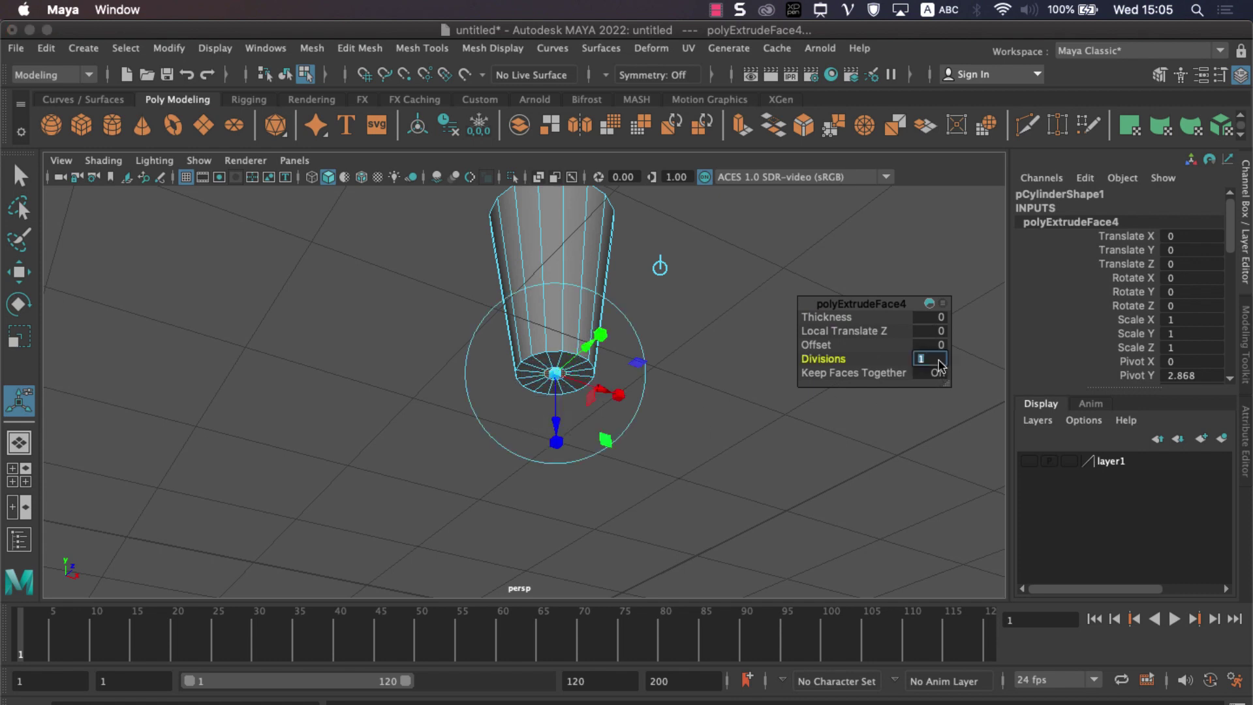
{"action": "type", "text": "2"}
{"action": "key", "text": "Return"}
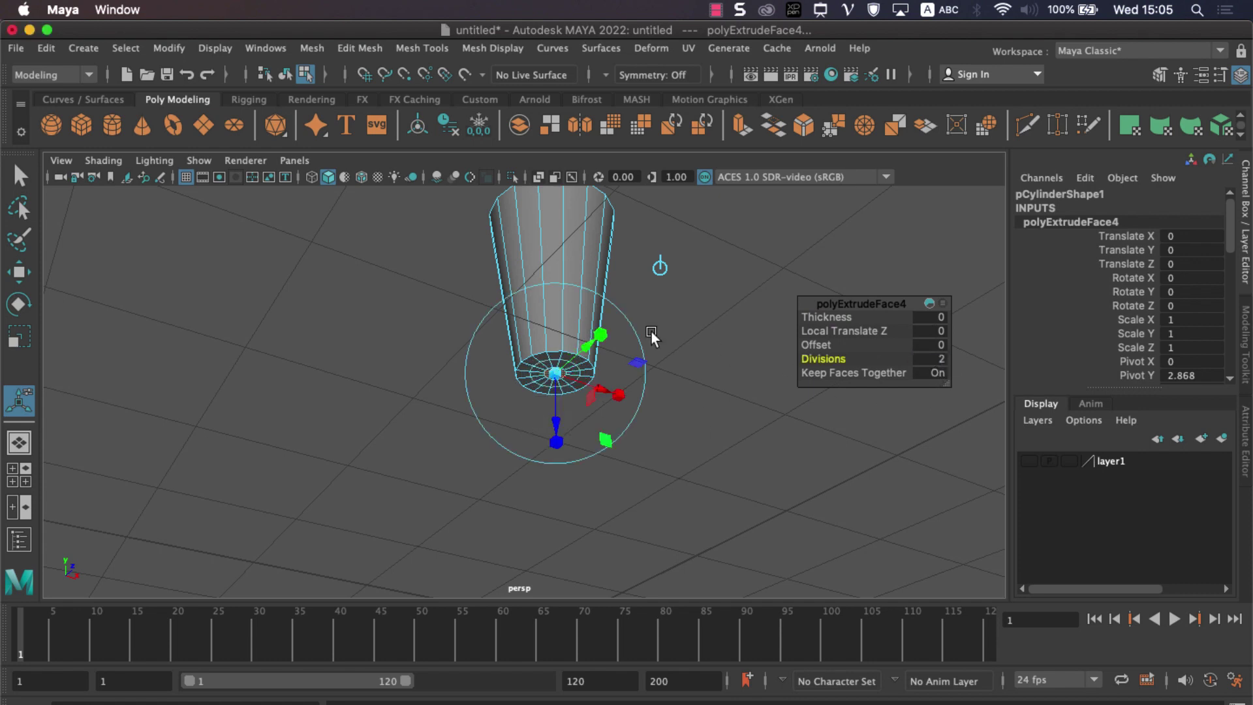
Step: Merge the bottom face to a centre point, then bevel the bottom rim edge loop
{"action": "left_click", "coordinate": [347, 48]}
{"action": "left_click", "coordinate": [434, 246]}
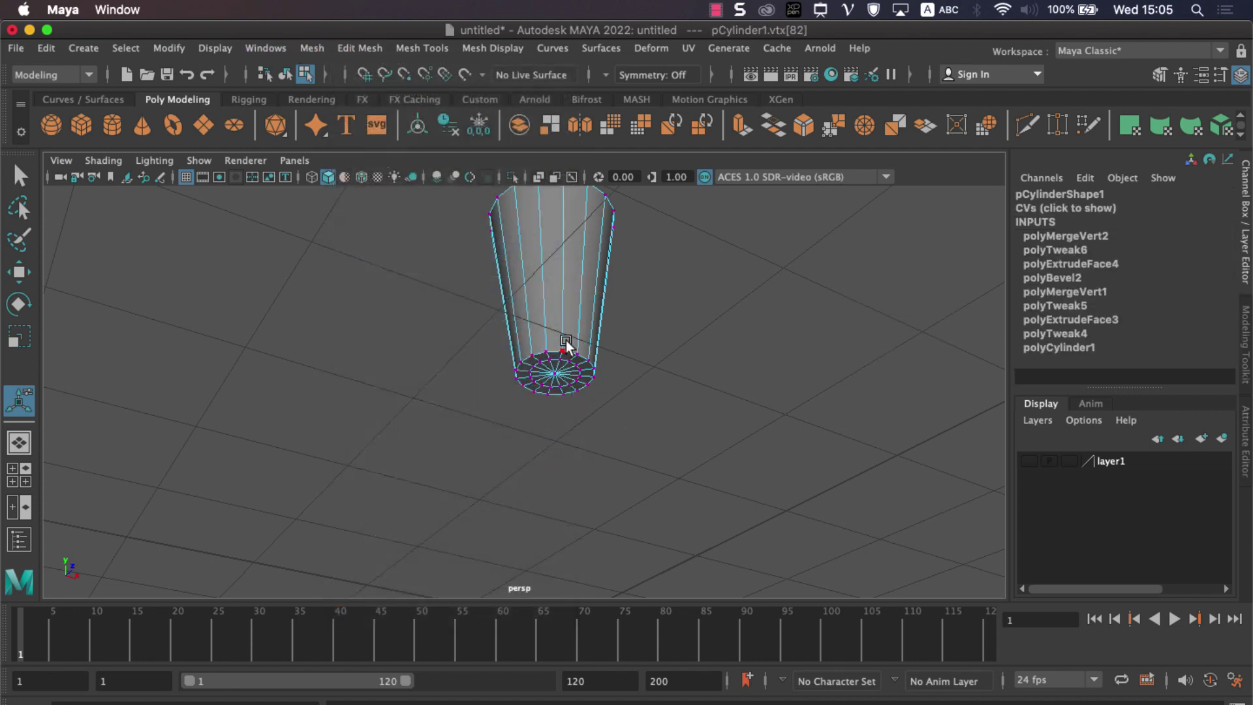
{"action": "scroll", "coordinate": [566, 344], "scroll_direction": "up", "scroll_amount": 3}
{"action": "right_click_drag", "start_coordinate": [609, 285], "coordinate": [610, 237]}
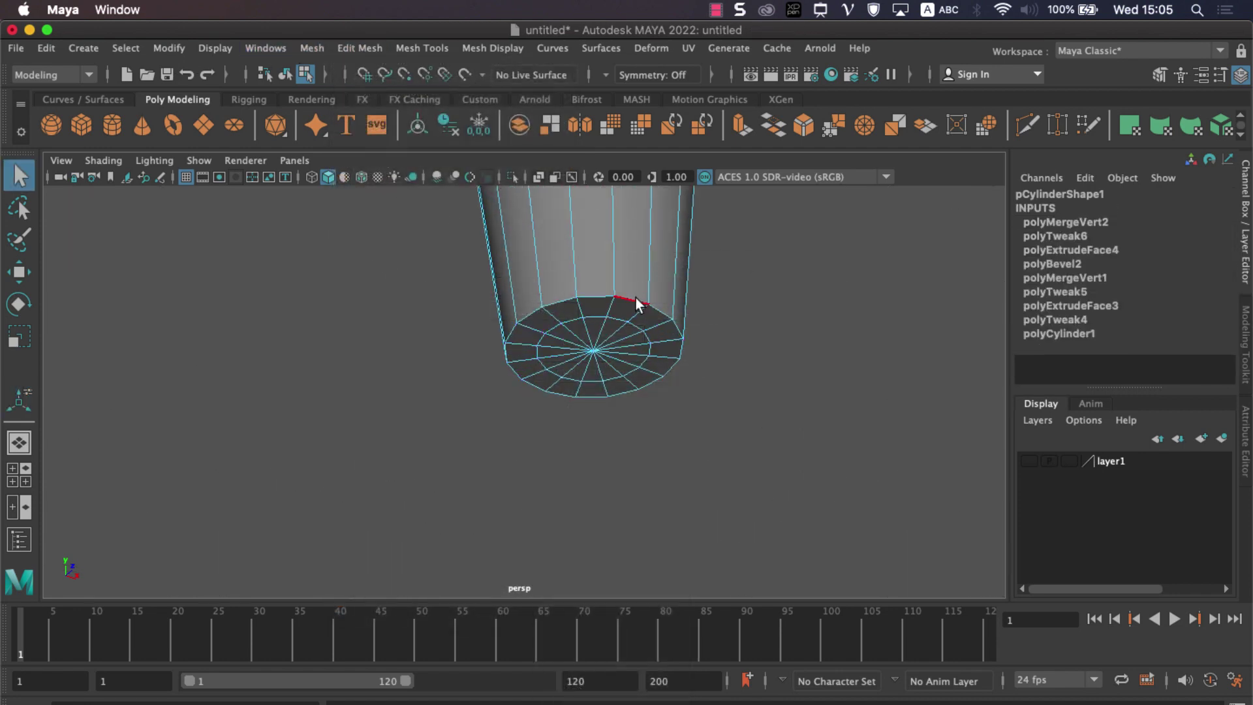
{"action": "double_click", "coordinate": [634, 297]}
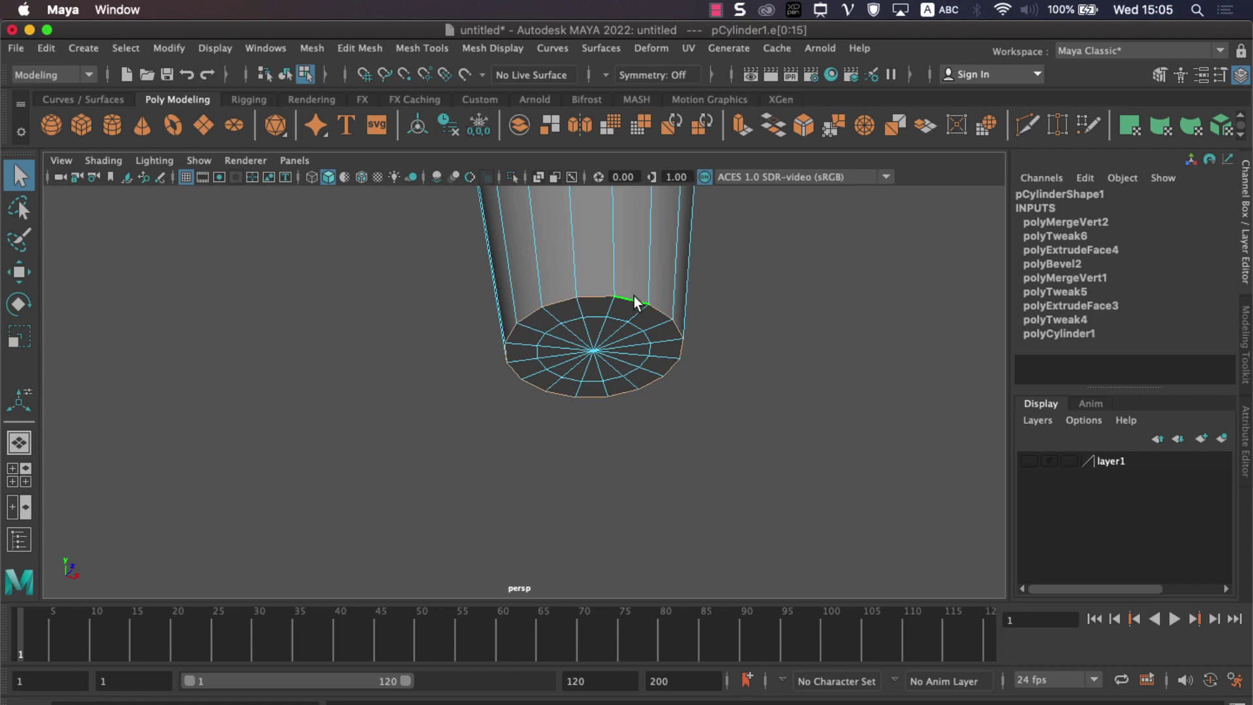
{"action": "left_click", "coordinate": [799, 133]}
{"action": "left_click", "coordinate": [895, 329]}
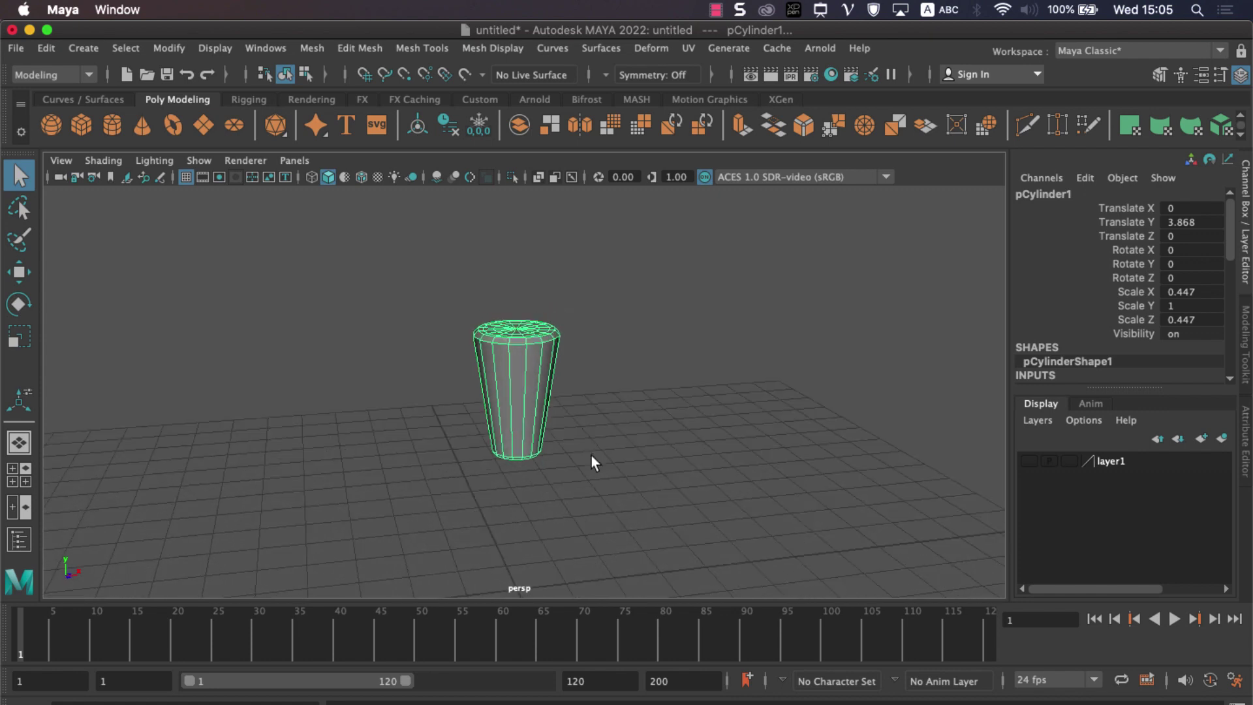
Step: Make layer1 visible again so the sofa reappears, back in object selection mode
{"action": "left_click", "coordinate": [1031, 462]}
{"action": "scroll", "coordinate": [745, 448], "scroll_direction": "down", "scroll_amount": 5}
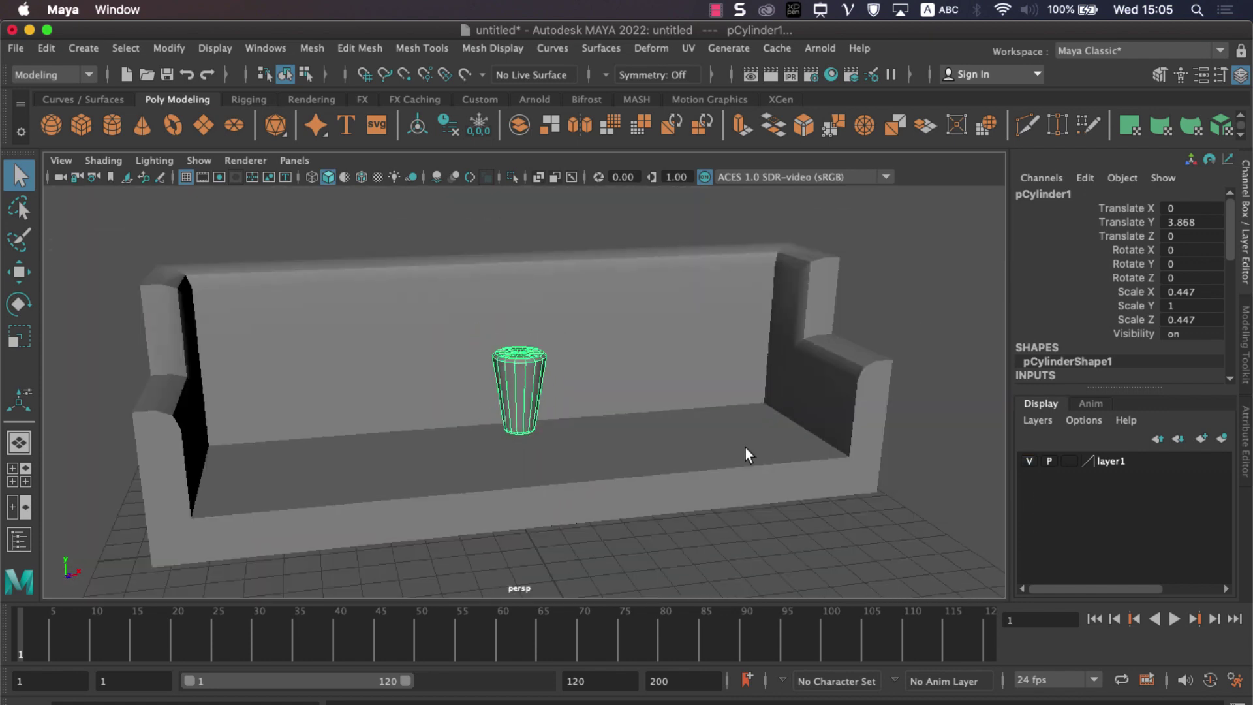
{"action": "scroll", "coordinate": [624, 421], "scroll_direction": "down", "scroll_amount": 3}
{"action": "mouse_move", "coordinate": [530, 287]}
{"action": "right_mouse_down"}
{"action": "mouse_move", "coordinate": [568, 295]}
{"action": "mouse_move", "coordinate": [590, 260]}
{"action": "right_mouse_up"}
Step: Move the leg to the sofa's left end and down beneath the base (X -8.581, Y 0.749)
{"action": "left_click", "coordinate": [19, 273]}
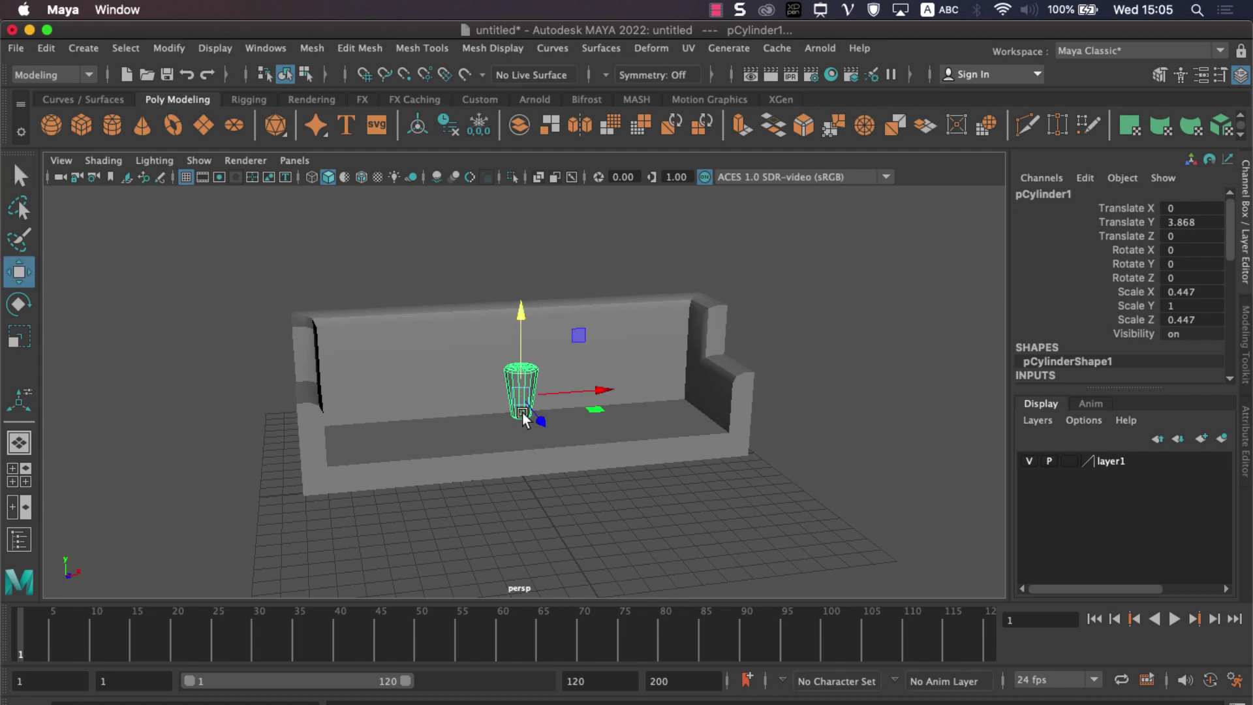
{"action": "left_click_drag", "start_coordinate": [583, 399], "coordinate": [412, 405]}
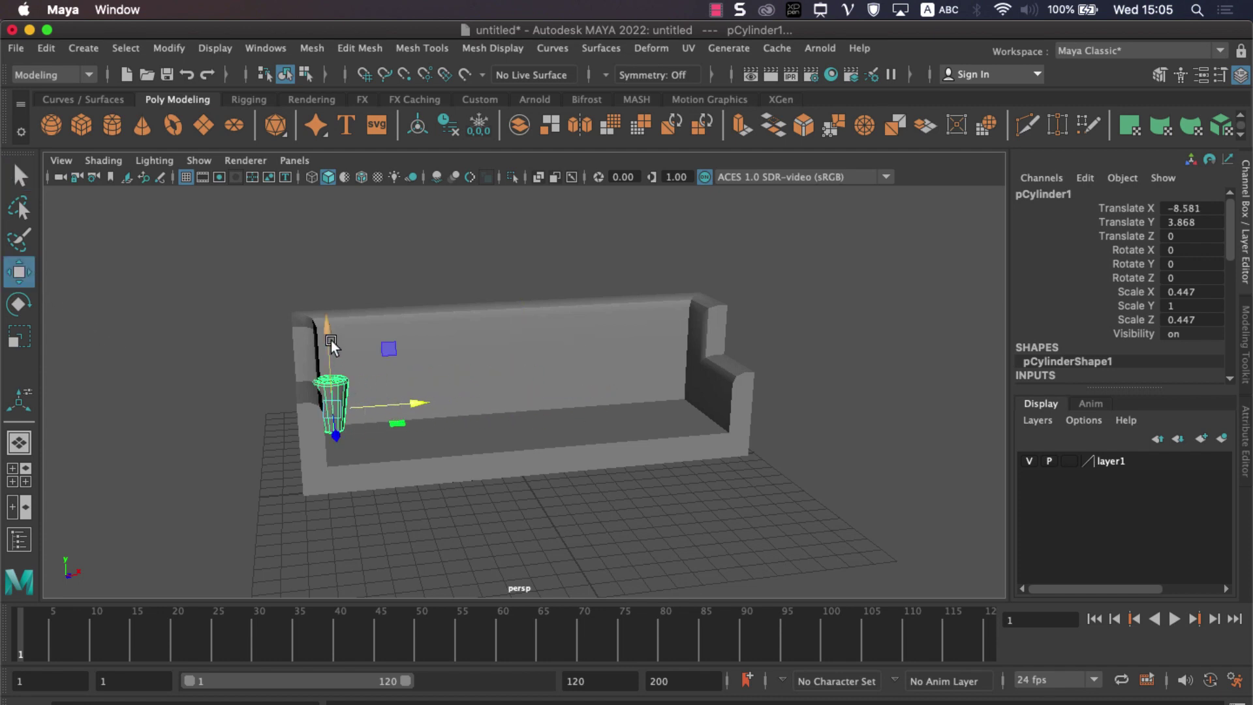
{"action": "left_click_drag", "start_coordinate": [330, 339], "coordinate": [331, 409]}
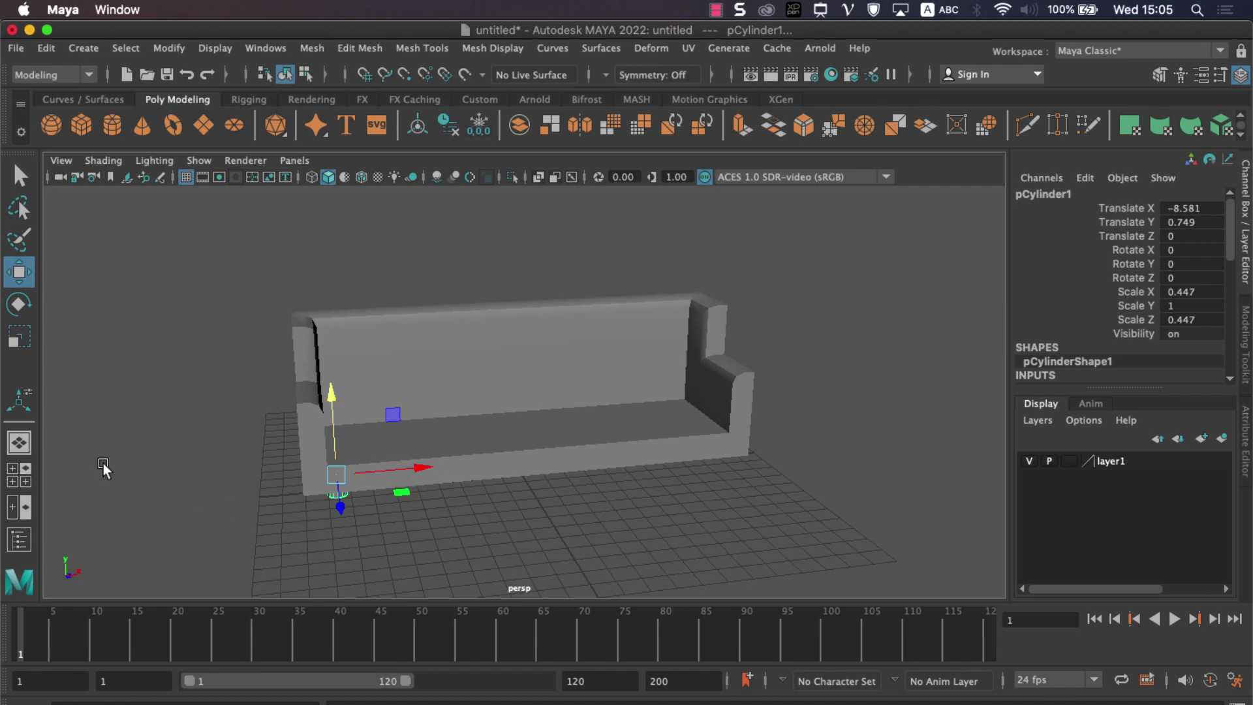
{"action": "left_click", "coordinate": [25, 480]}
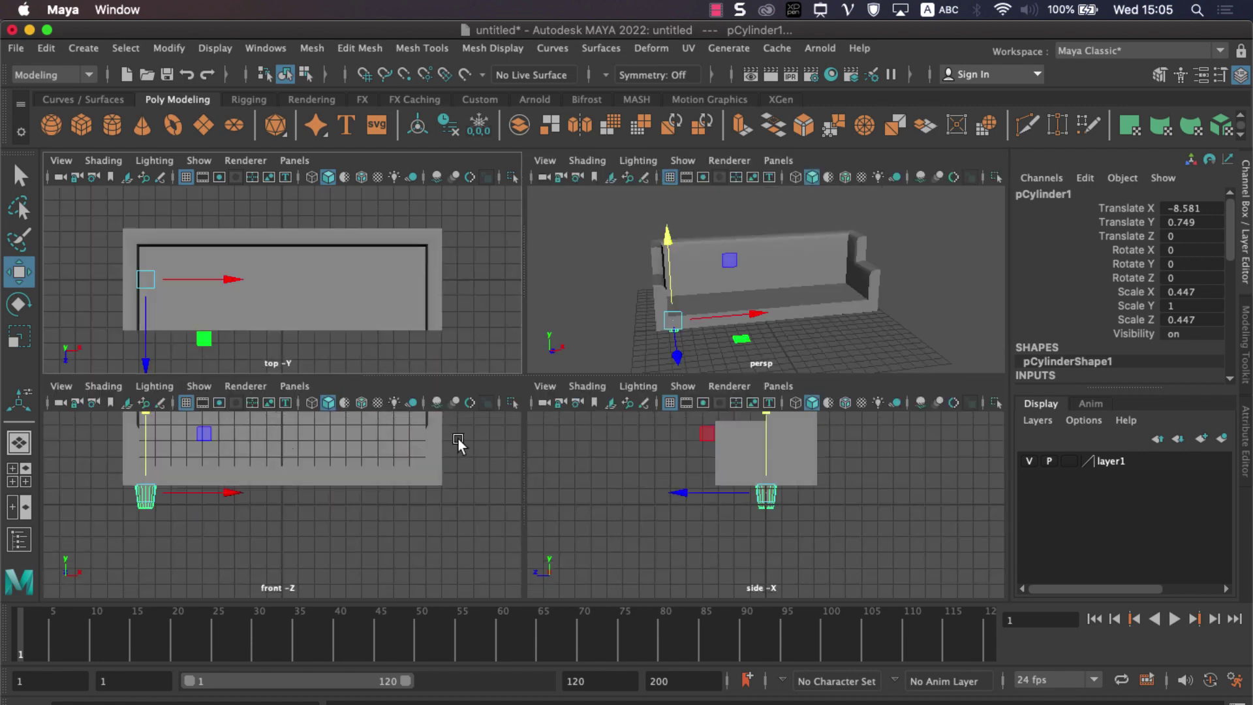
Step: Maximize the side view and frame the selected leg
{"action": "left_click", "coordinate": [746, 512]}
{"action": "key", "text": "space"}
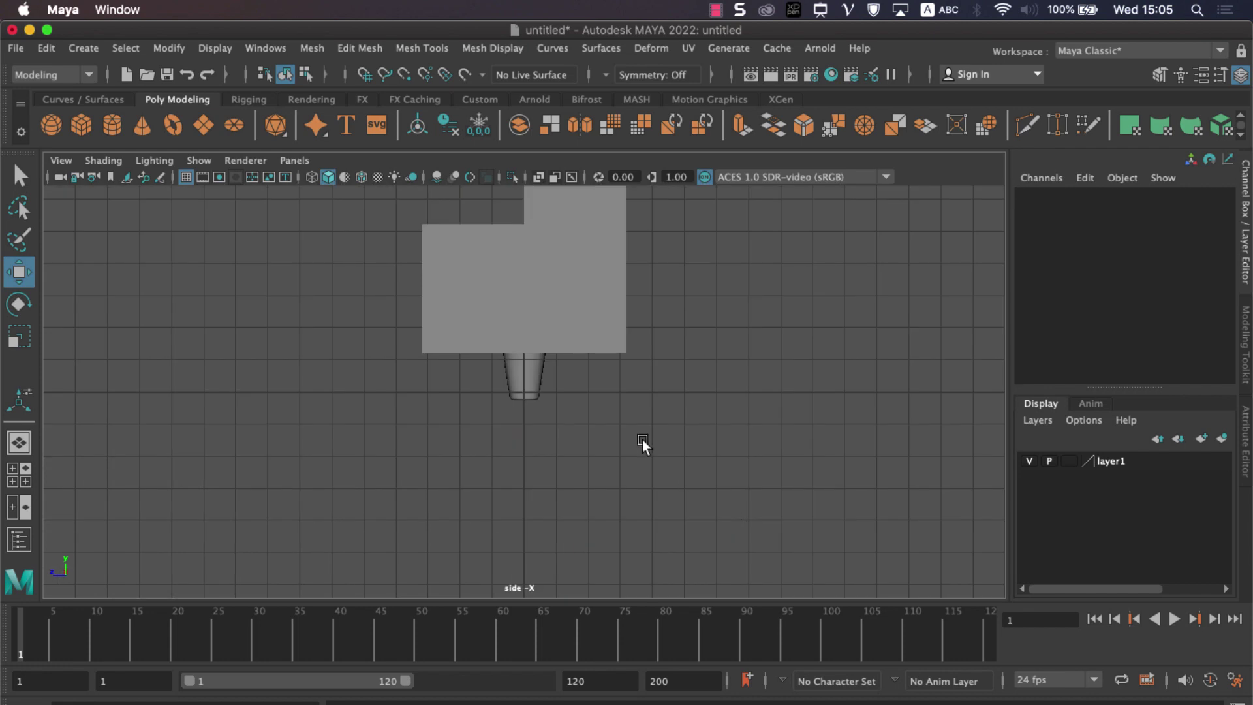
{"action": "left_click", "coordinate": [512, 388]}
{"action": "scroll", "coordinate": [539, 379], "scroll_direction": "up", "scroll_amount": 2}
{"action": "scroll", "coordinate": [537, 389], "scroll_direction": "up", "scroll_amount": 2}
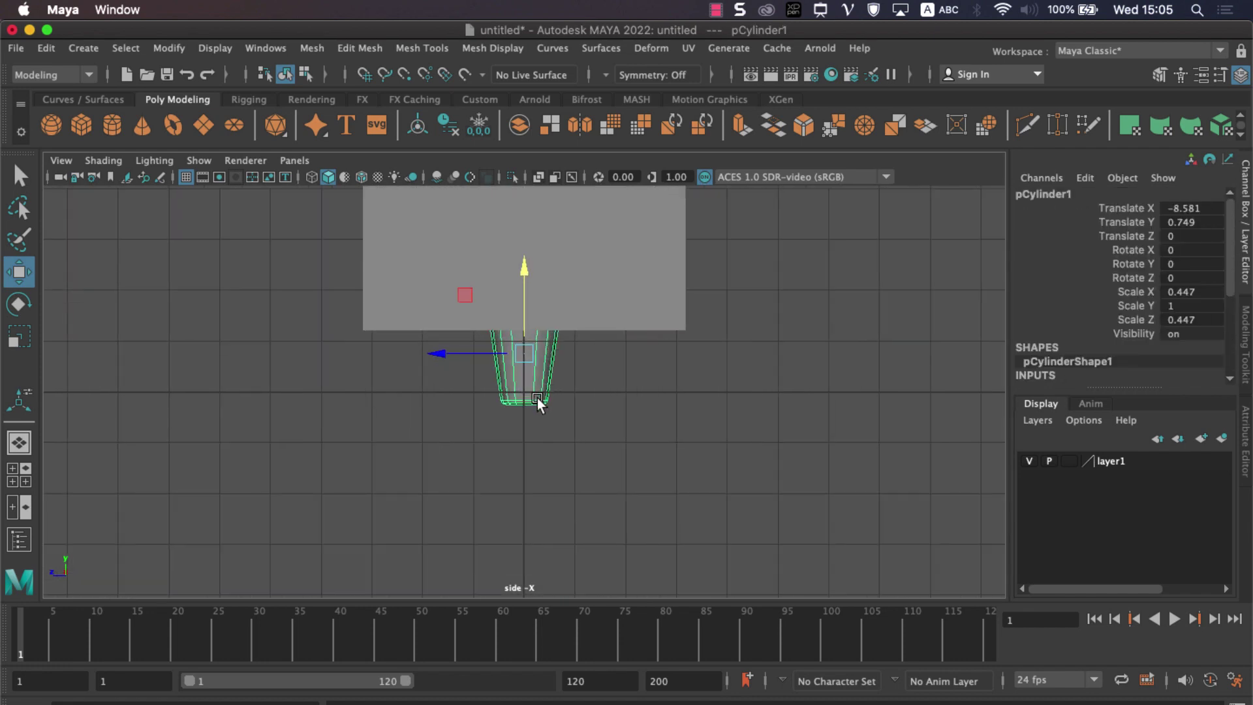
{"action": "scroll", "coordinate": [537, 397], "scroll_direction": "up", "scroll_amount": 2}
{"action": "middle_click_drag", "start_coordinate": [601, 384], "coordinate": [598, 463], "text": "alt"}
Step: Raise the leg into the base and lift the sofa body (pCube1) to Y 2.736
{"action": "left_click_drag", "start_coordinate": [522, 374], "coordinate": [519, 353]}
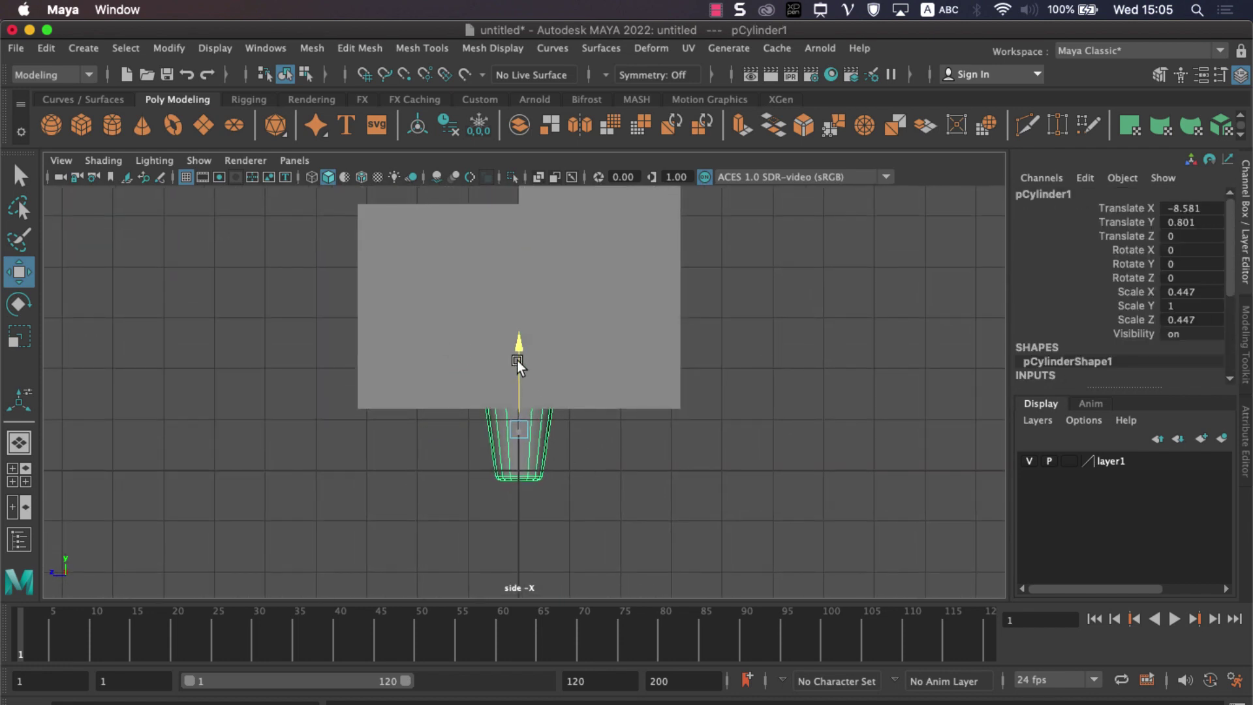
{"action": "left_click", "coordinate": [578, 342]}
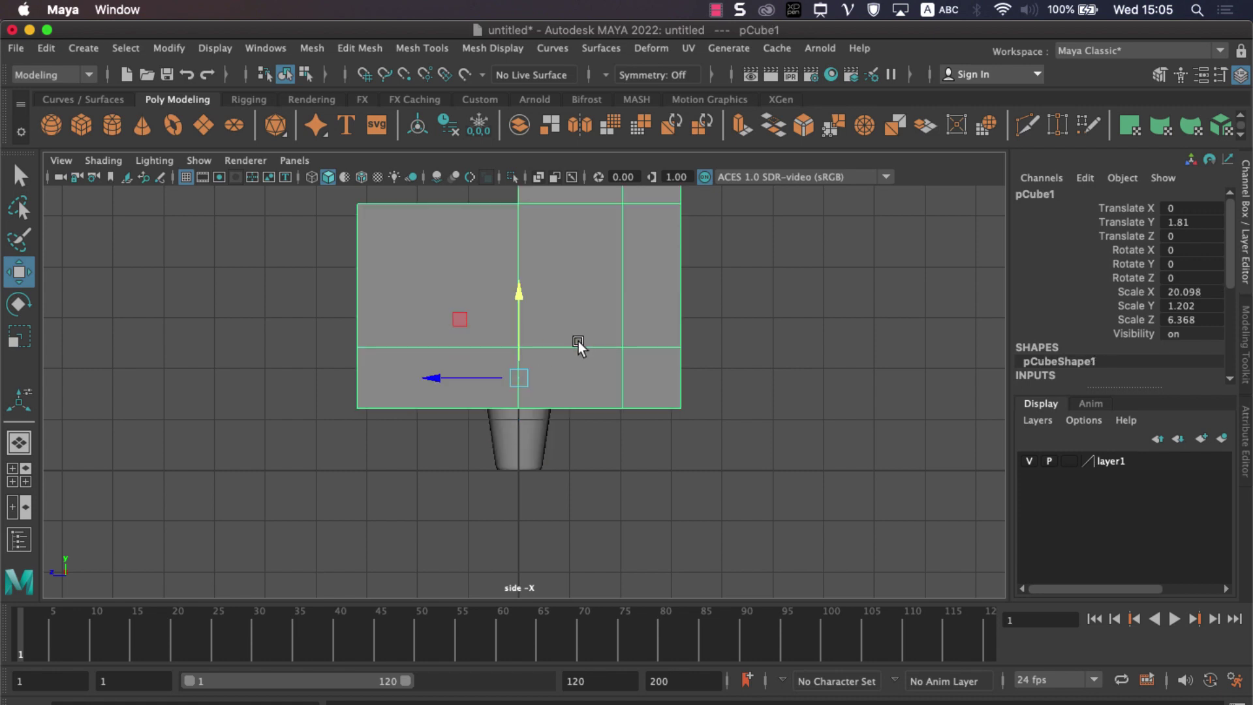
{"action": "mouse_move", "coordinate": [521, 293]}
{"action": "left_mouse_down"}
{"action": "mouse_move", "coordinate": [524, 227]}
{"action": "mouse_move", "coordinate": [527, 250]}
{"action": "left_mouse_up"}
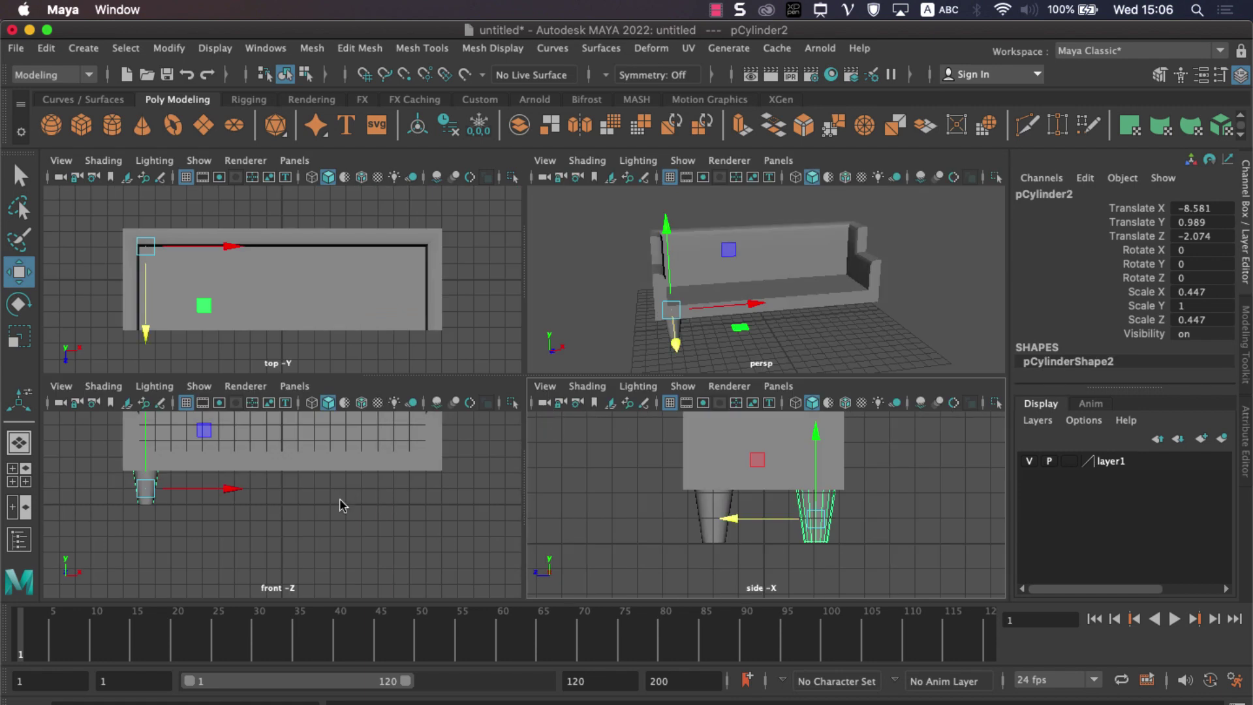
{"action": "key", "text": "space"}
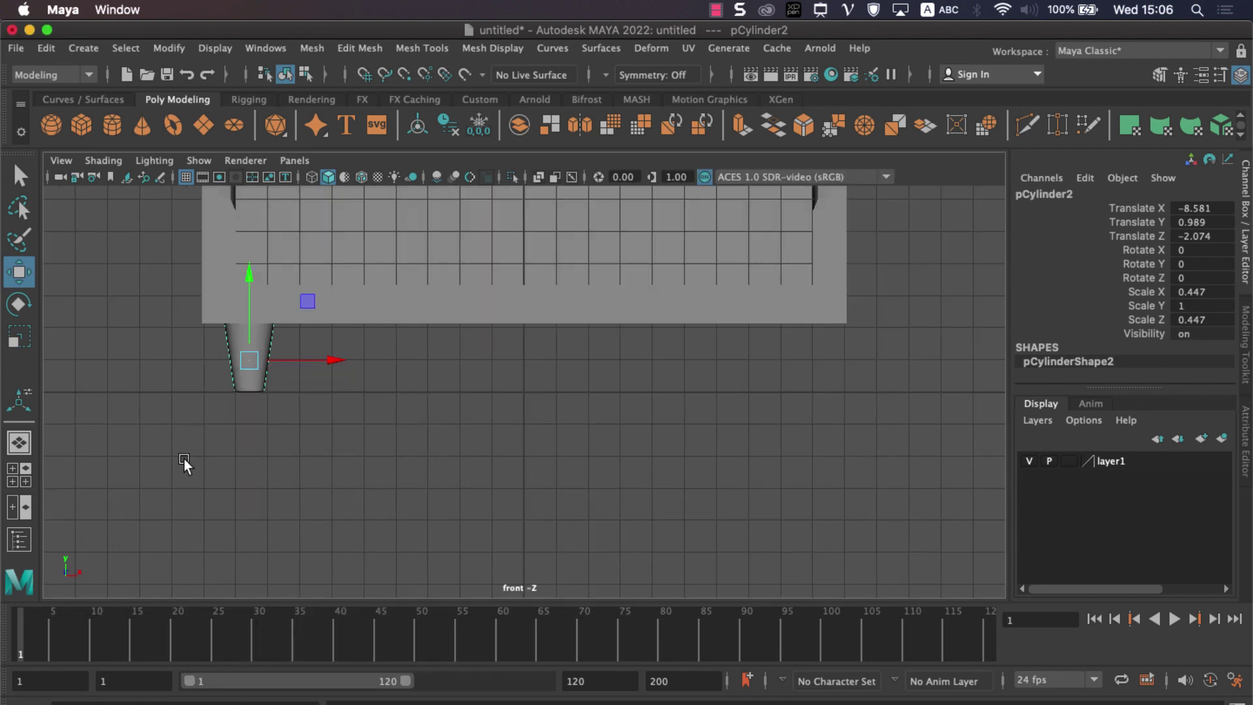
Step: Copy the leg to all four sofa corners, checking in X-Ray; pCylinder4 ends at X 8.415, Z 1.971
{"action": "mouse_move", "coordinate": [184, 459]}
{"action": "left_mouse_down"}
{"action": "mouse_move", "coordinate": [293, 361]}
{"action": "mouse_move", "coordinate": [863, 378]}
{"action": "left_mouse_up"}
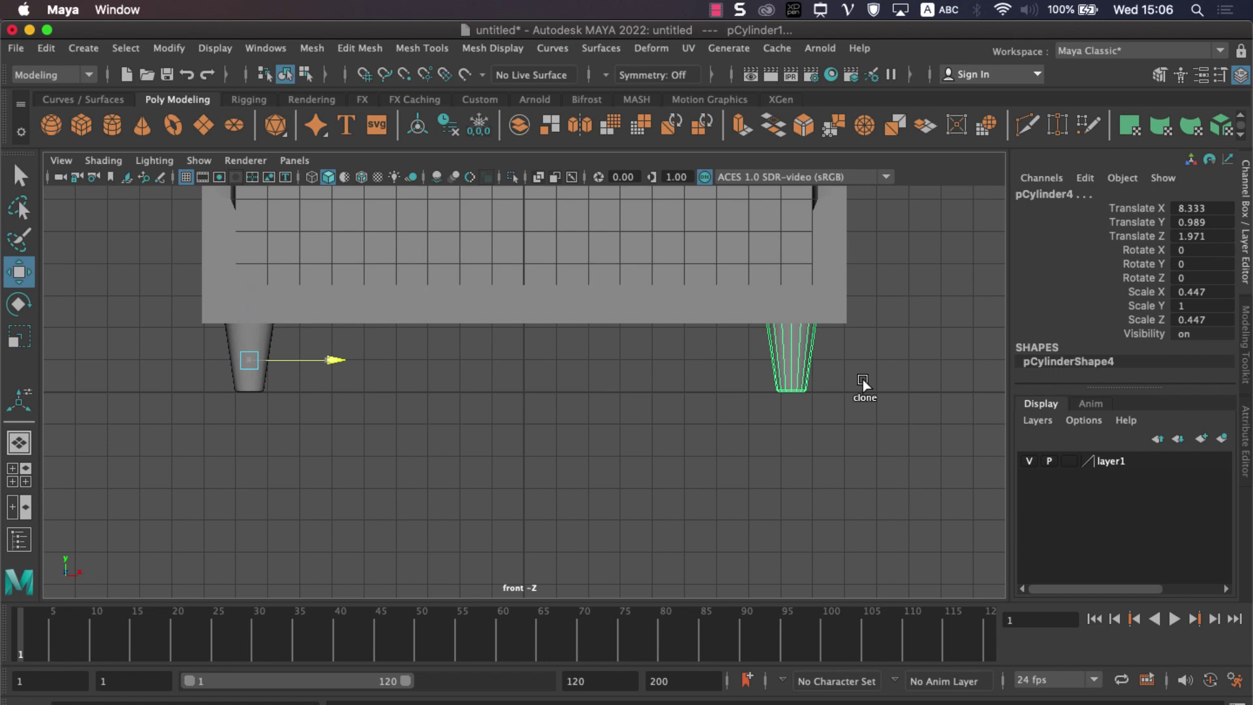
{"action": "key", "text": "space"}
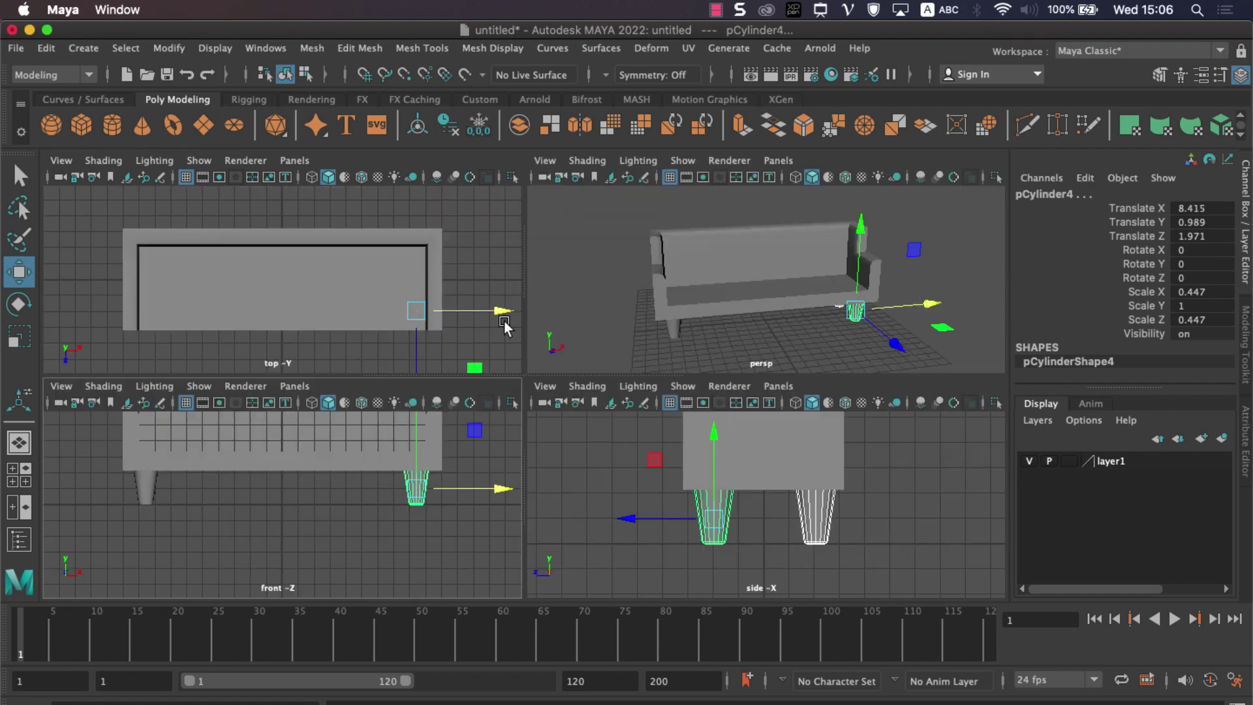
{"action": "key", "text": "space"}
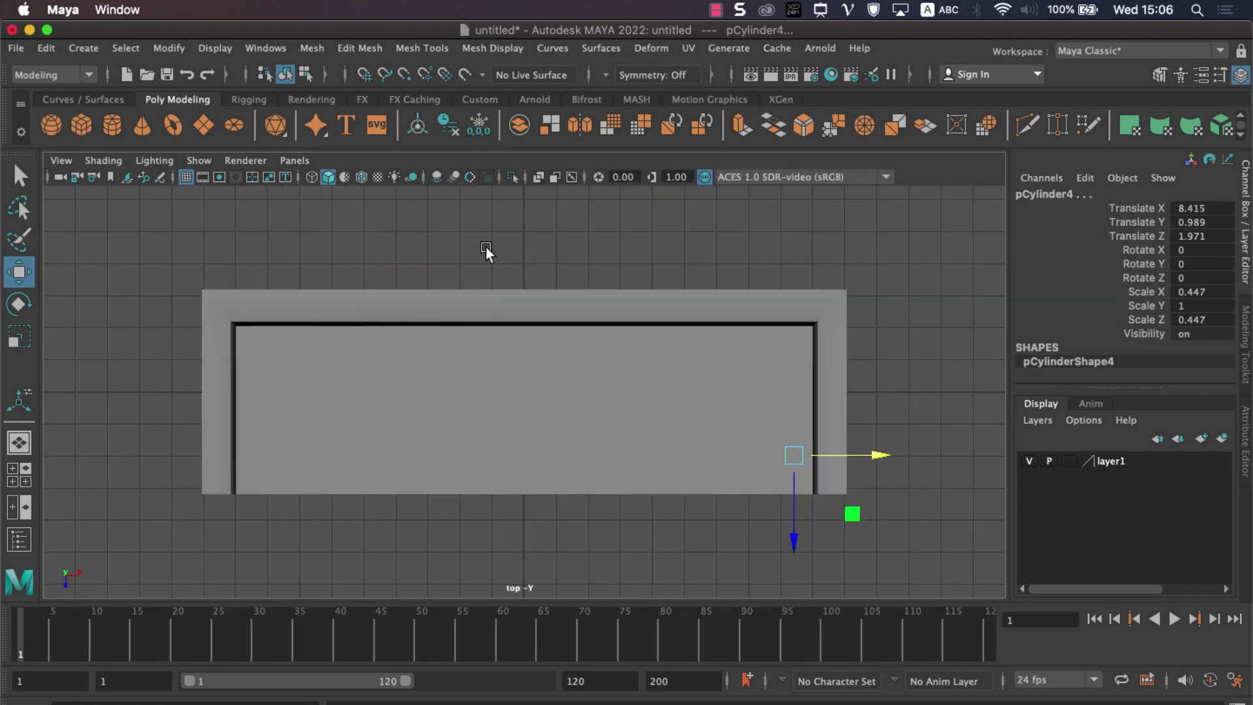
{"action": "left_click", "coordinate": [538, 177]}
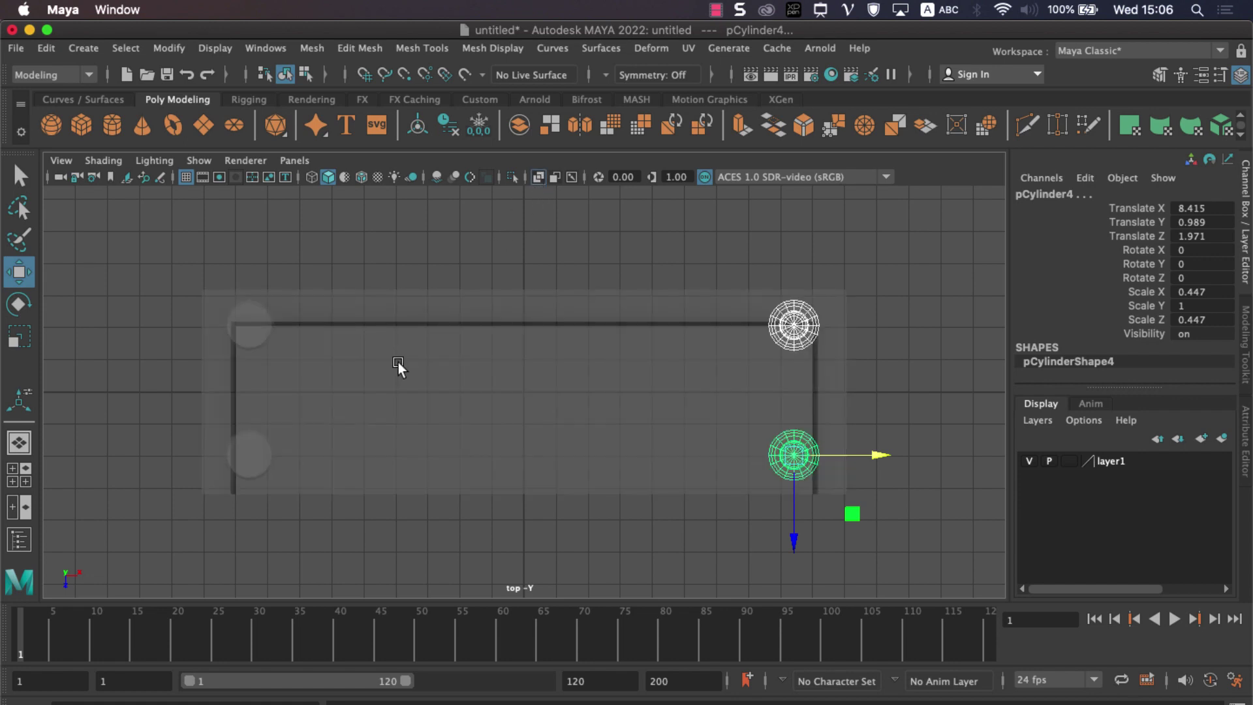
{"action": "left_click_drag", "start_coordinate": [870, 458], "coordinate": [873, 457]}
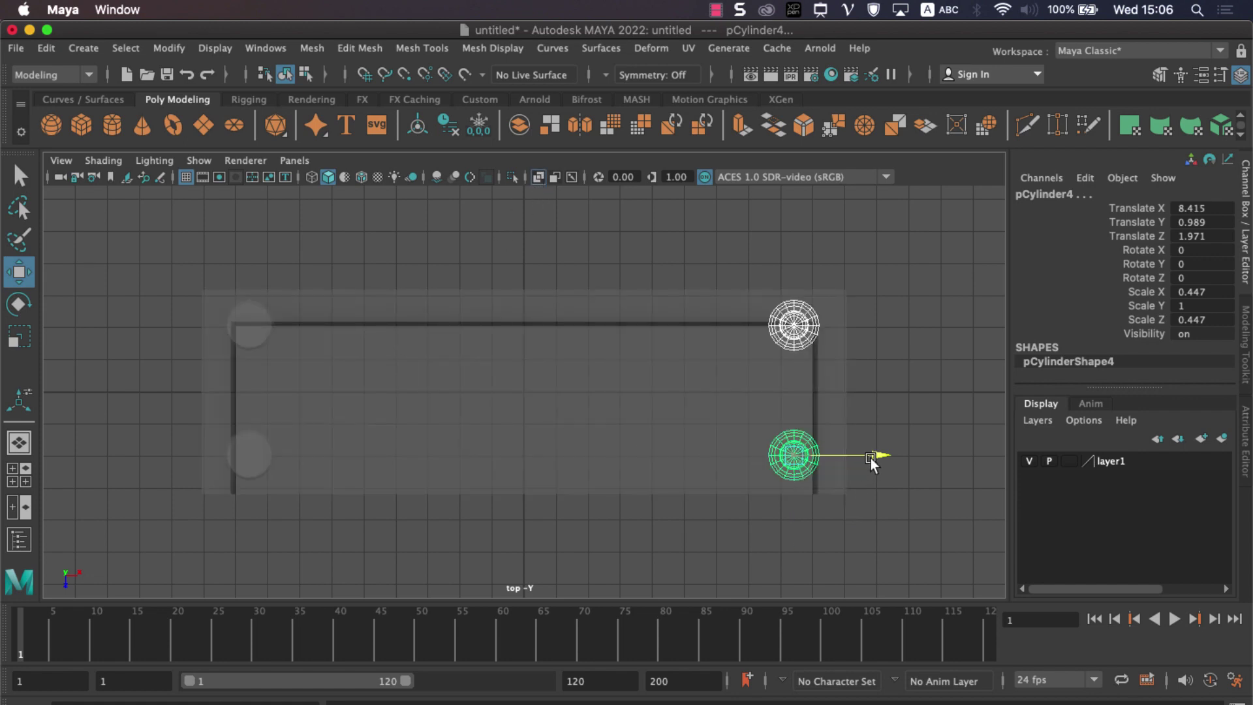